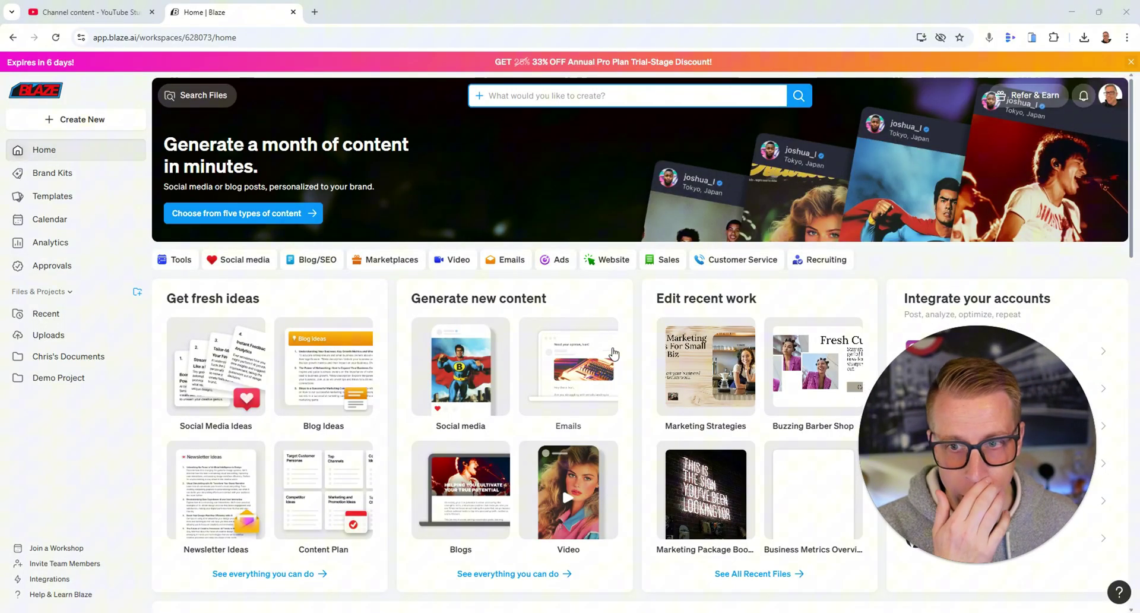
View the workspace's brand kits, then go back to the Home dashboard.
{"action": "left_click", "coordinate": [71, 179]}
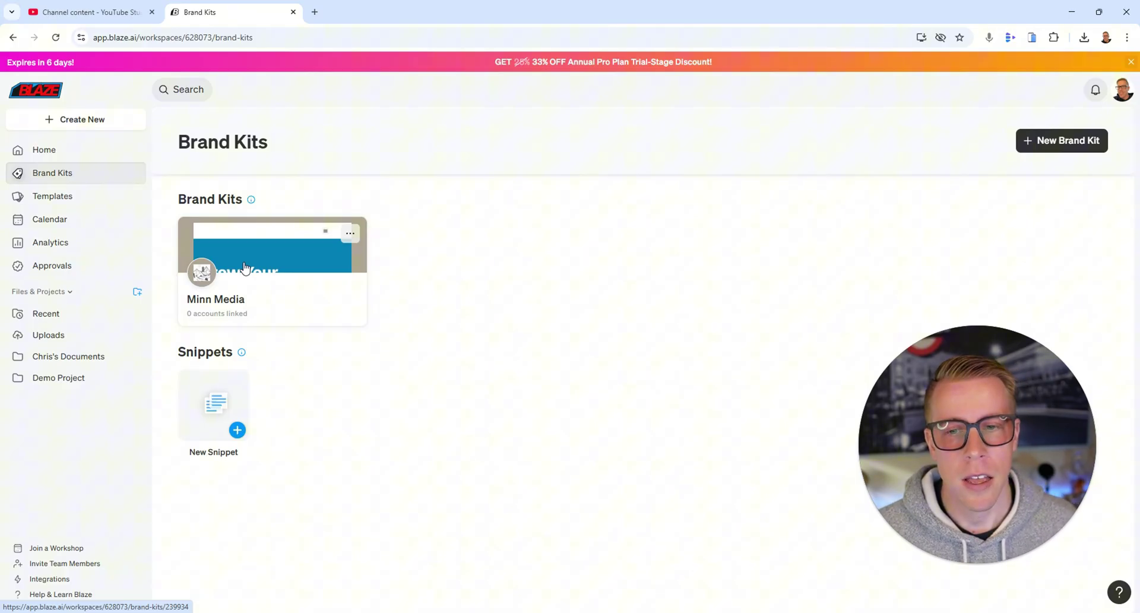
{"action": "left_click", "coordinate": [62, 156]}
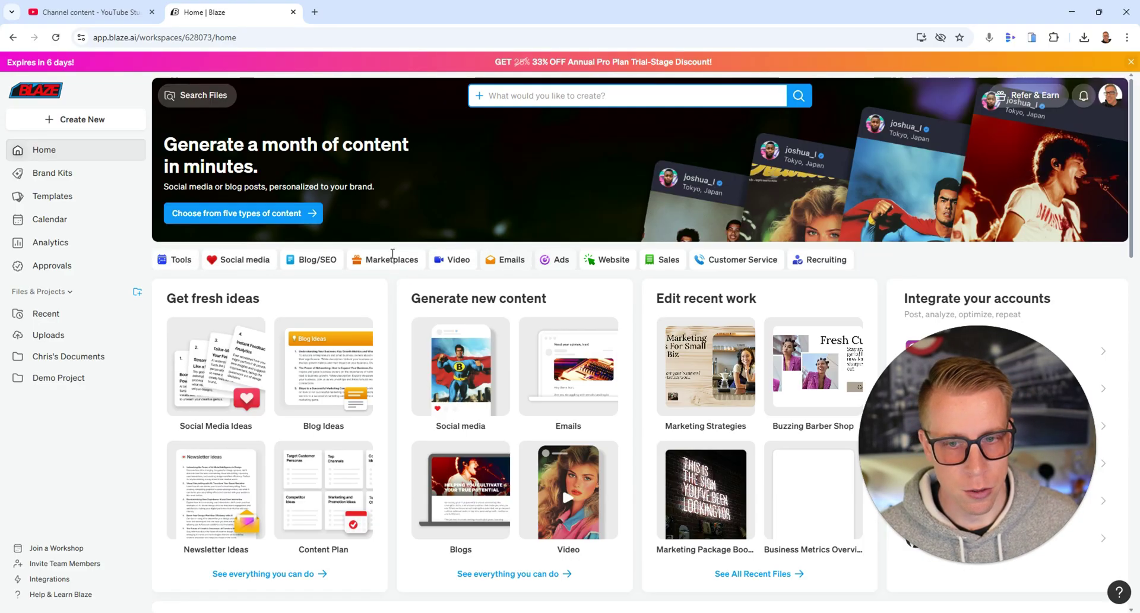
Preview the Social media, Blog/SEO and Emails creation options, closing each in turn.
{"action": "left_click", "coordinate": [247, 261]}
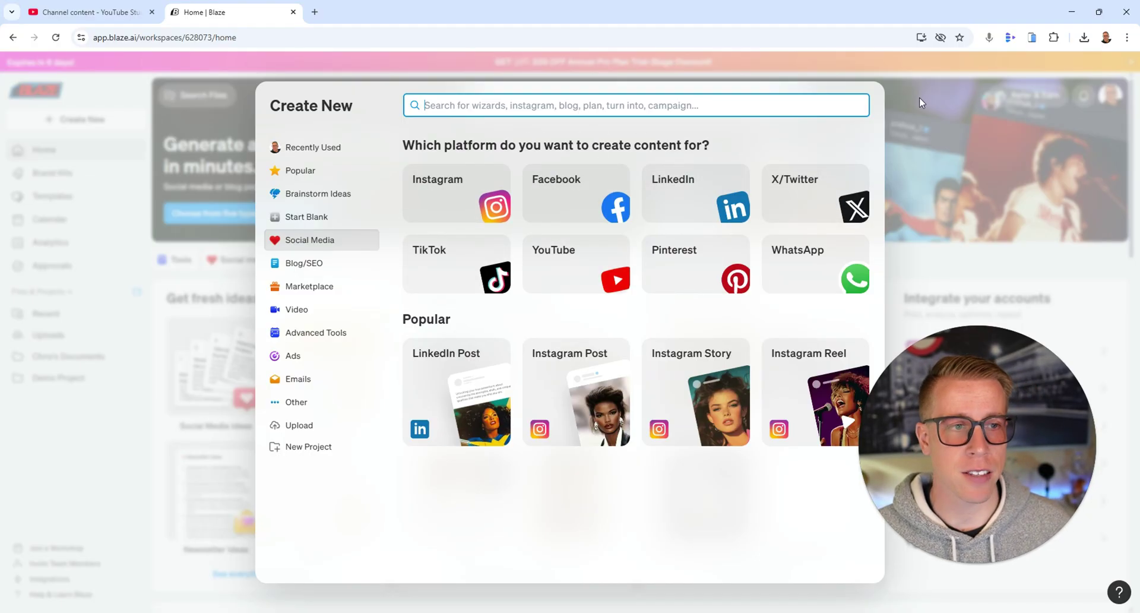
{"action": "left_click", "coordinate": [938, 78]}
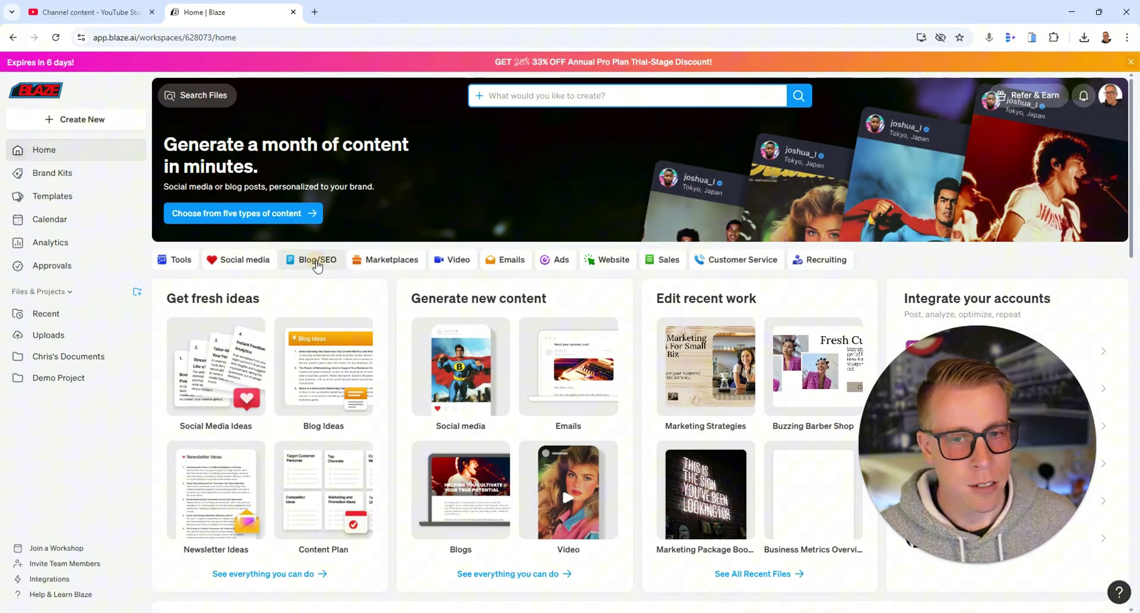
{"action": "left_click", "coordinate": [317, 262]}
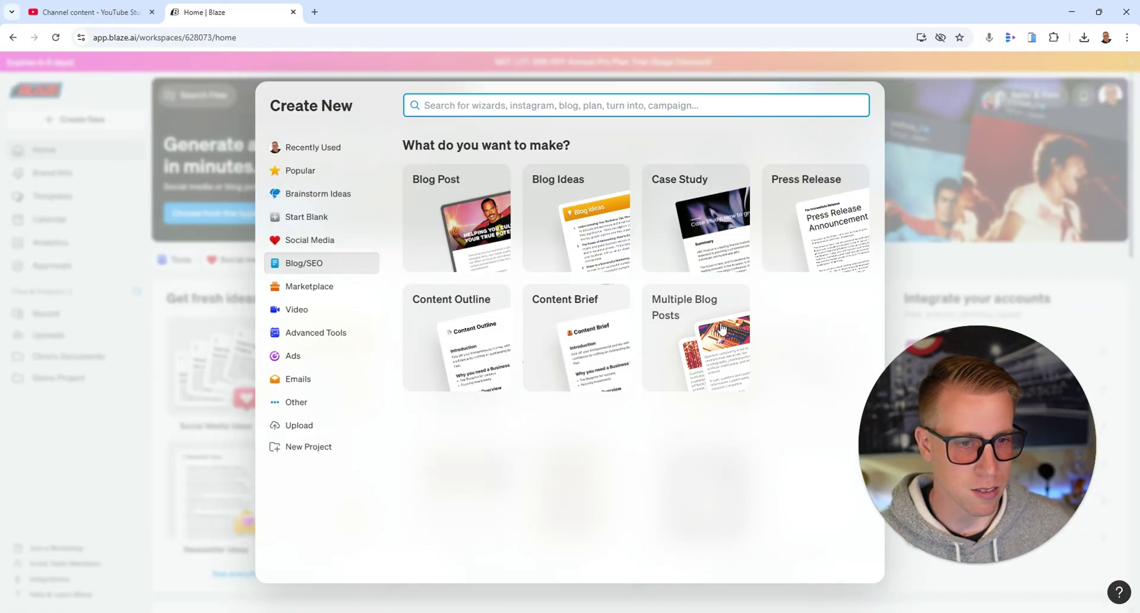
{"action": "left_click", "coordinate": [906, 88]}
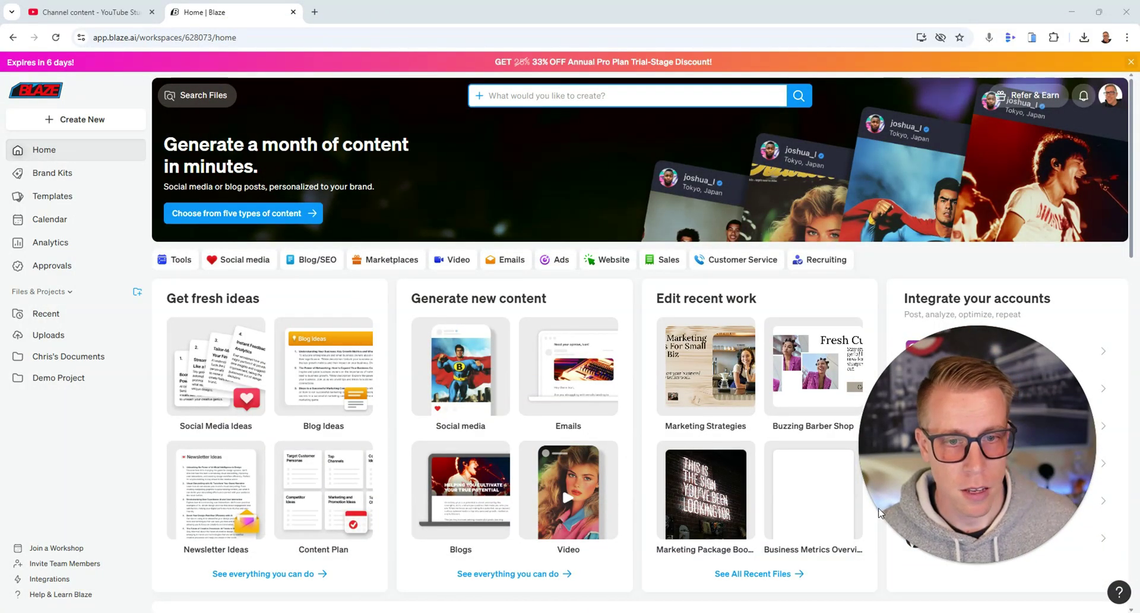
{"action": "left_click", "coordinate": [503, 262]}
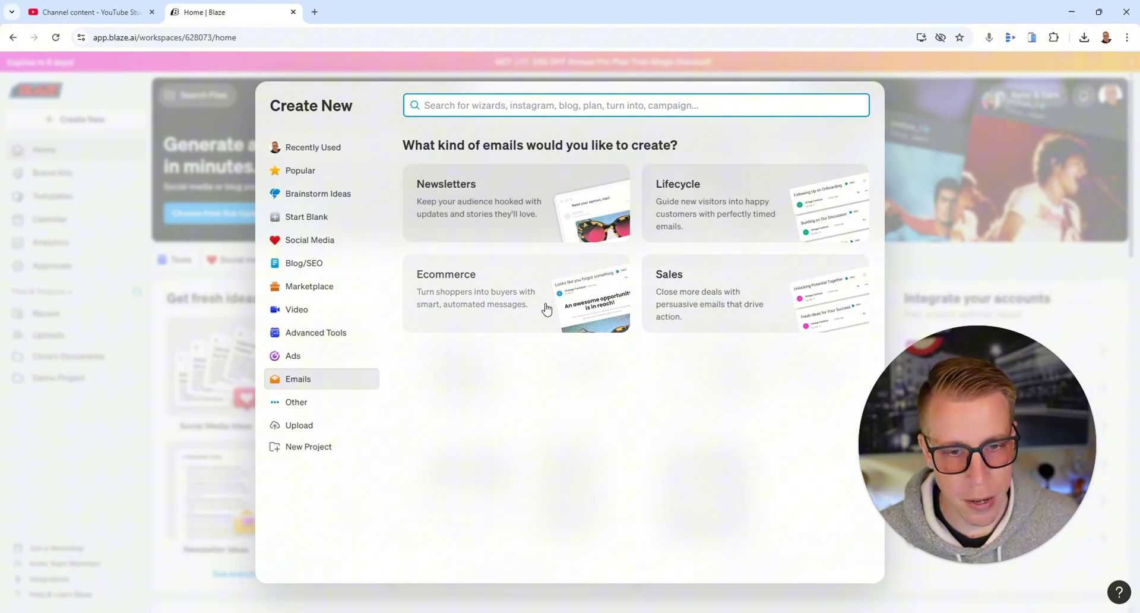
{"action": "left_click", "coordinate": [930, 202]}
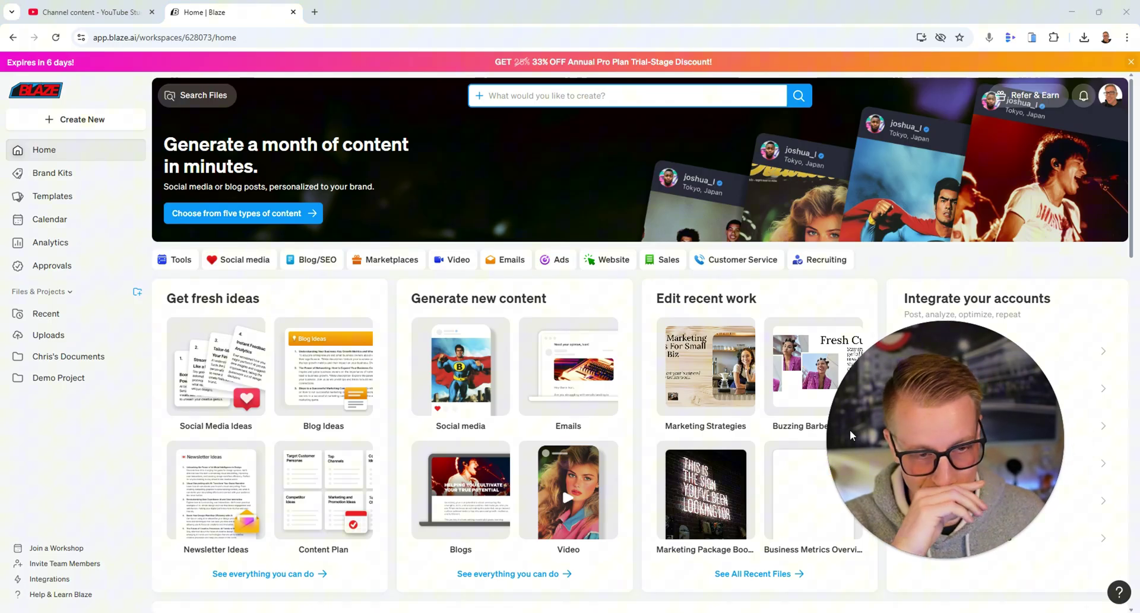
Reopen the Social media creation options and choose Instagram.
{"action": "left_click", "coordinate": [246, 263]}
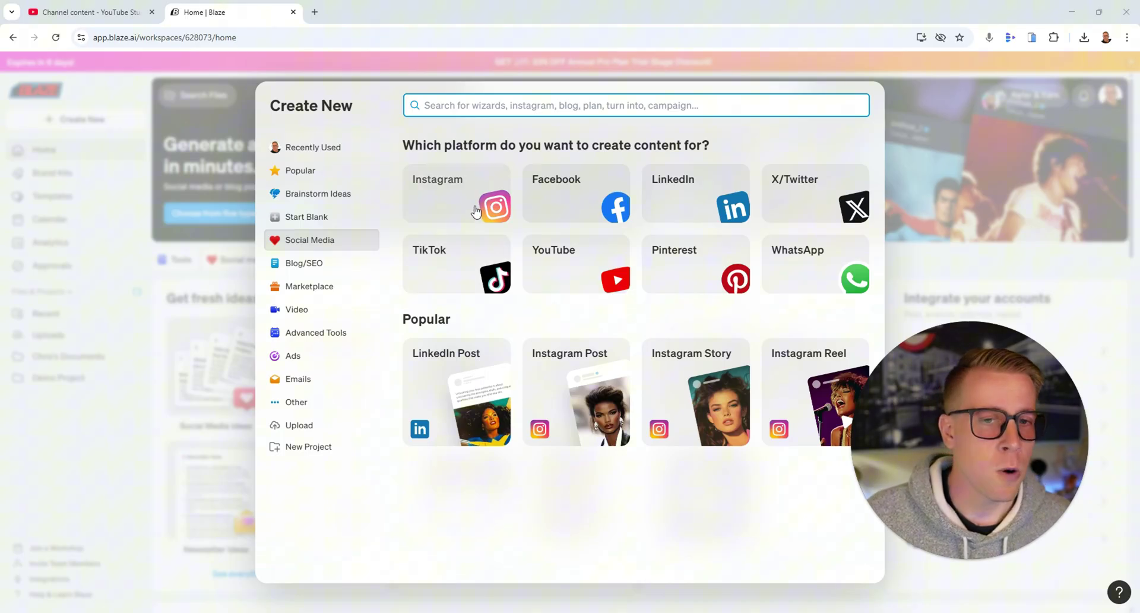
{"action": "left_click", "coordinate": [923, 264]}
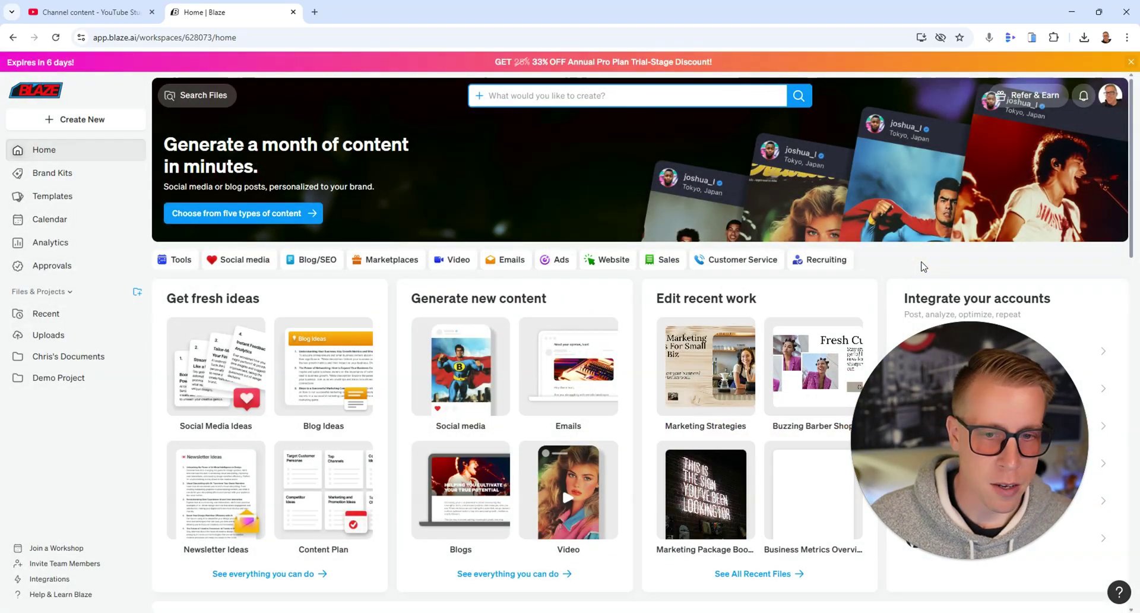
{"action": "left_click", "coordinate": [238, 261]}
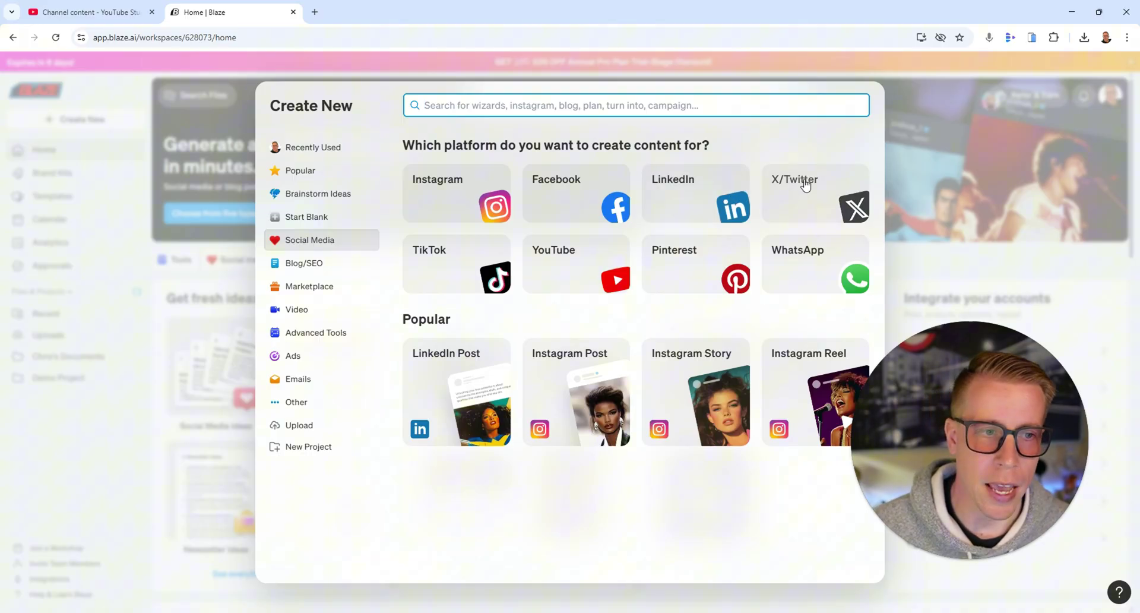
{"action": "left_click", "coordinate": [434, 194]}
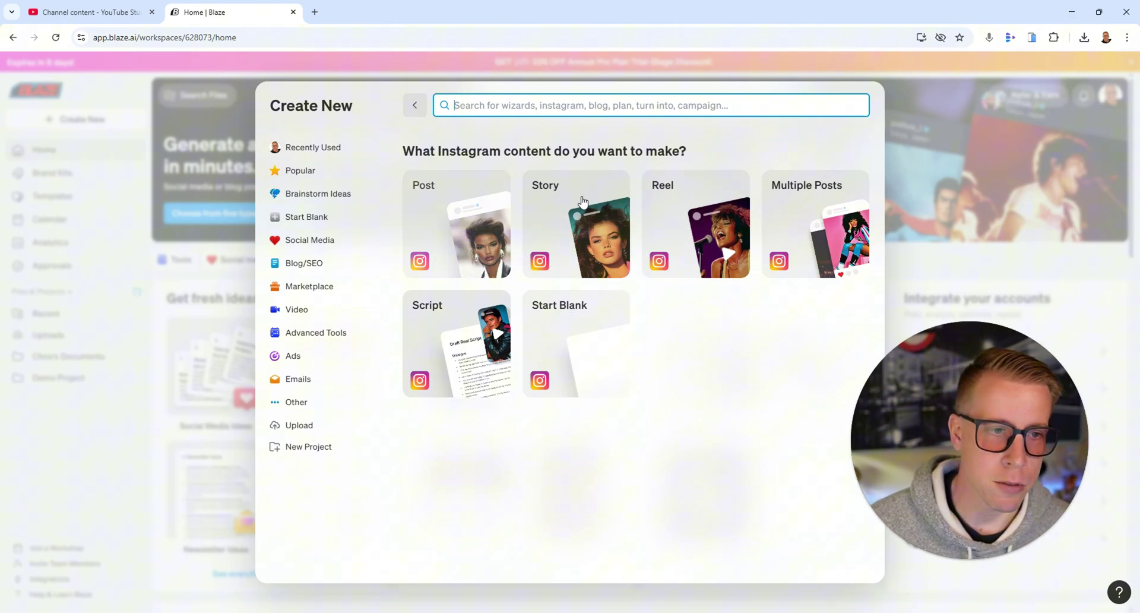
Start a new Instagram Post and advance to the Set purpose and goals step.
{"action": "left_click", "coordinate": [468, 237]}
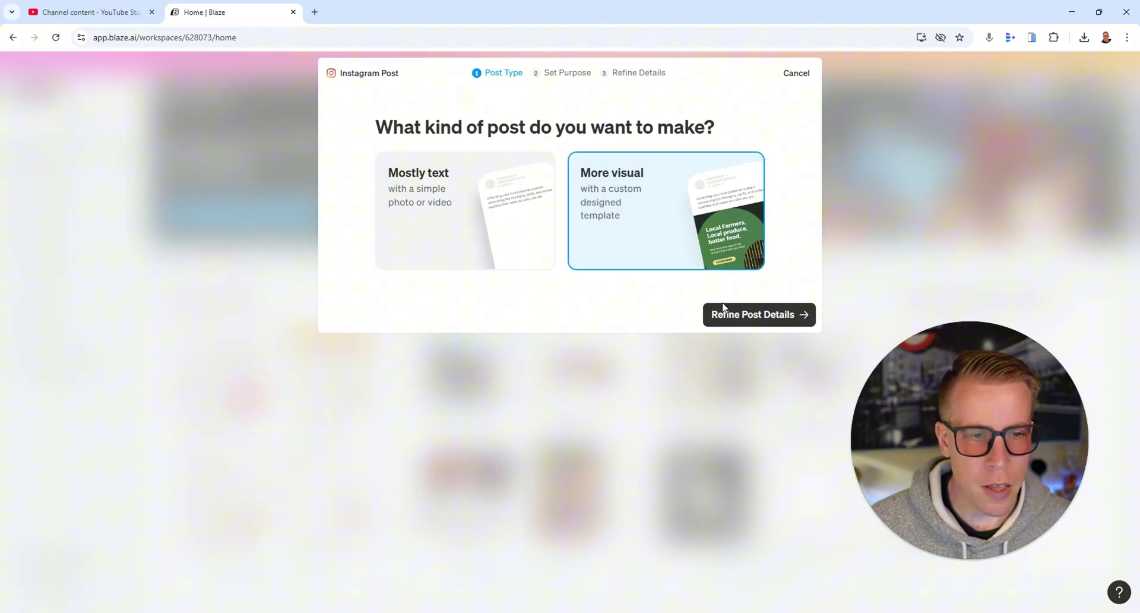
{"action": "left_click", "coordinate": [740, 318]}
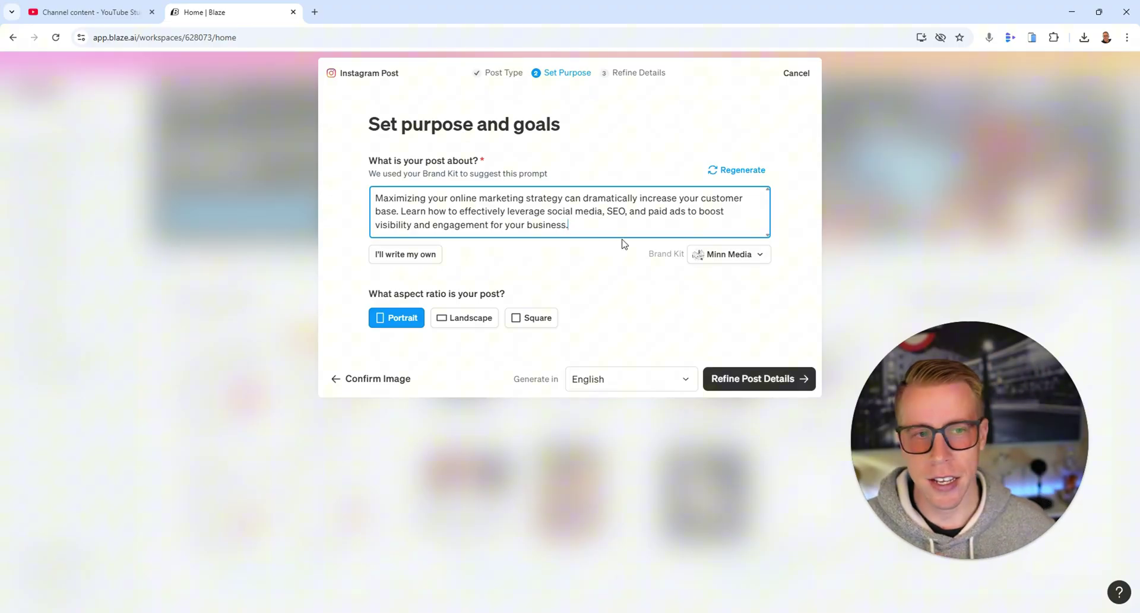
Replace the suggested prompt with a 20% off social media management promo description and continue.
{"action": "left_click", "coordinate": [730, 169]}
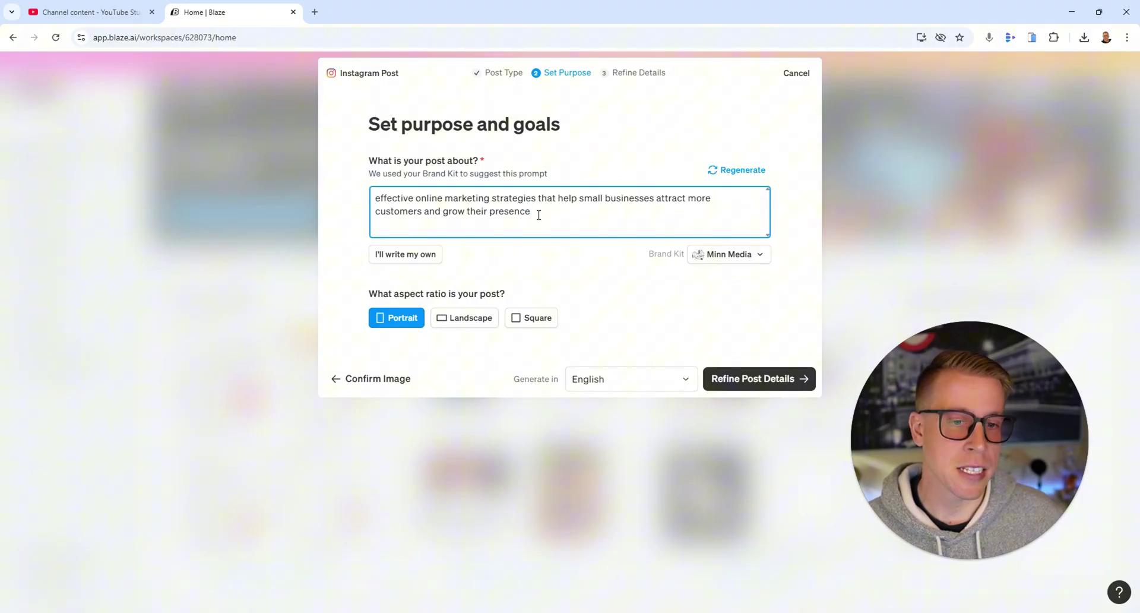
{"action": "left_click_drag", "start_coordinate": [551, 209], "coordinate": [376, 198]}
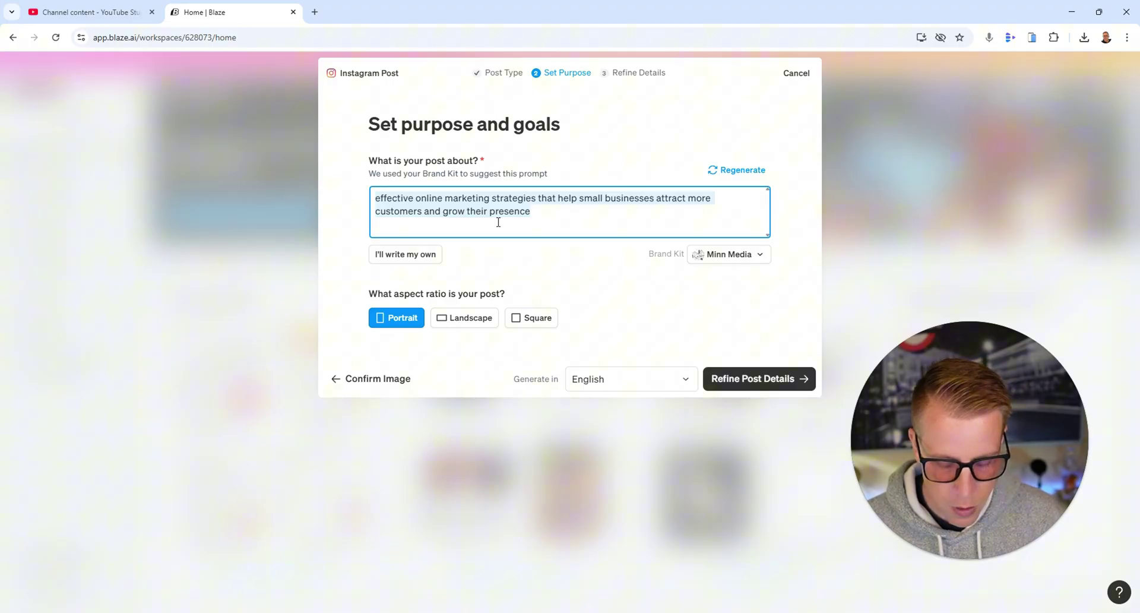
{"action": "type", "text": "I'm running a promo of 20% off social media manag"}
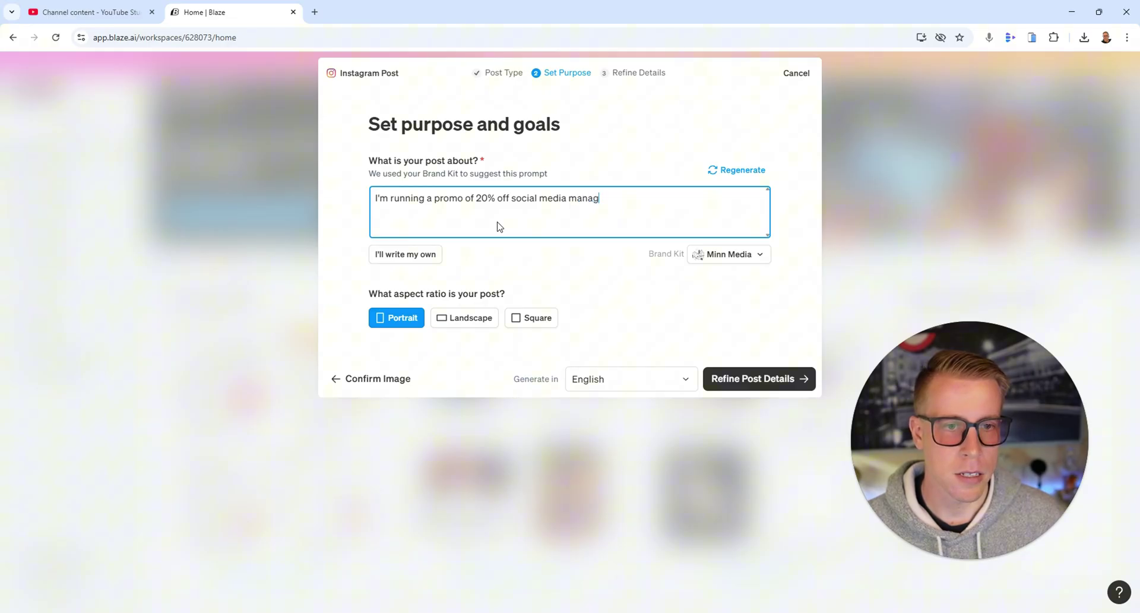
{"action": "type", "text": "ement clients. give me a post to po"}
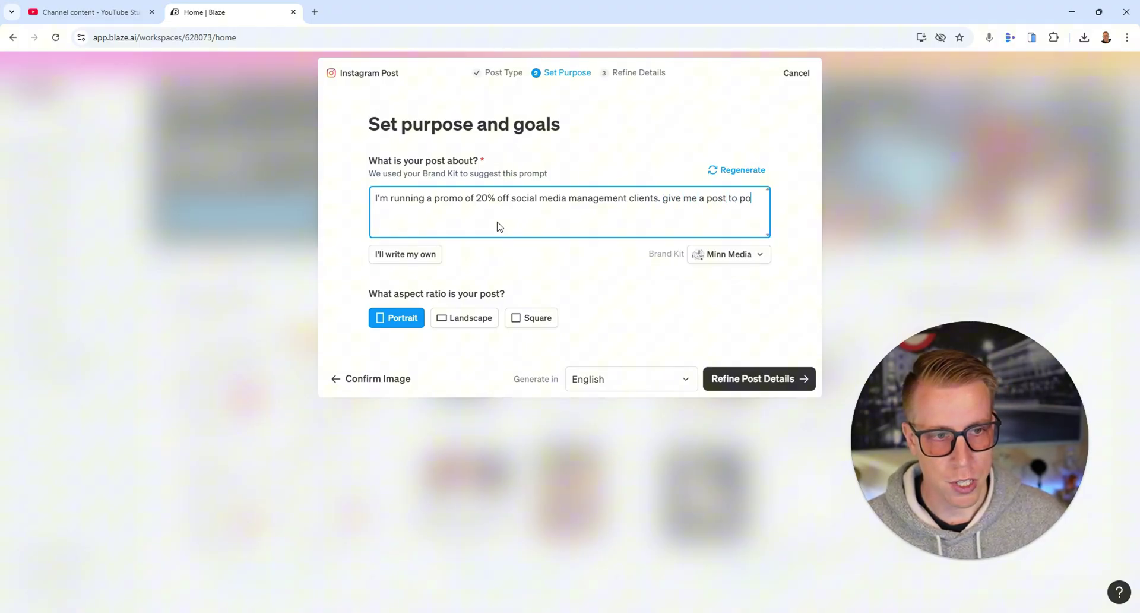
{"action": "key", "text": "BackSpace"}
{"action": "type", "text": "ush that"}
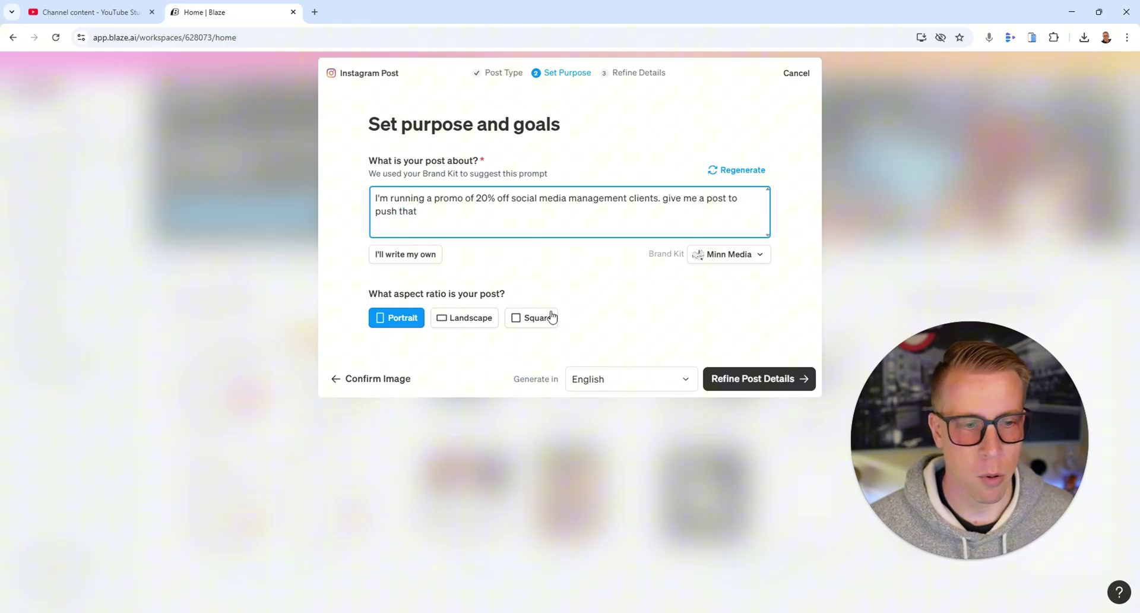
{"action": "left_click", "coordinate": [761, 380]}
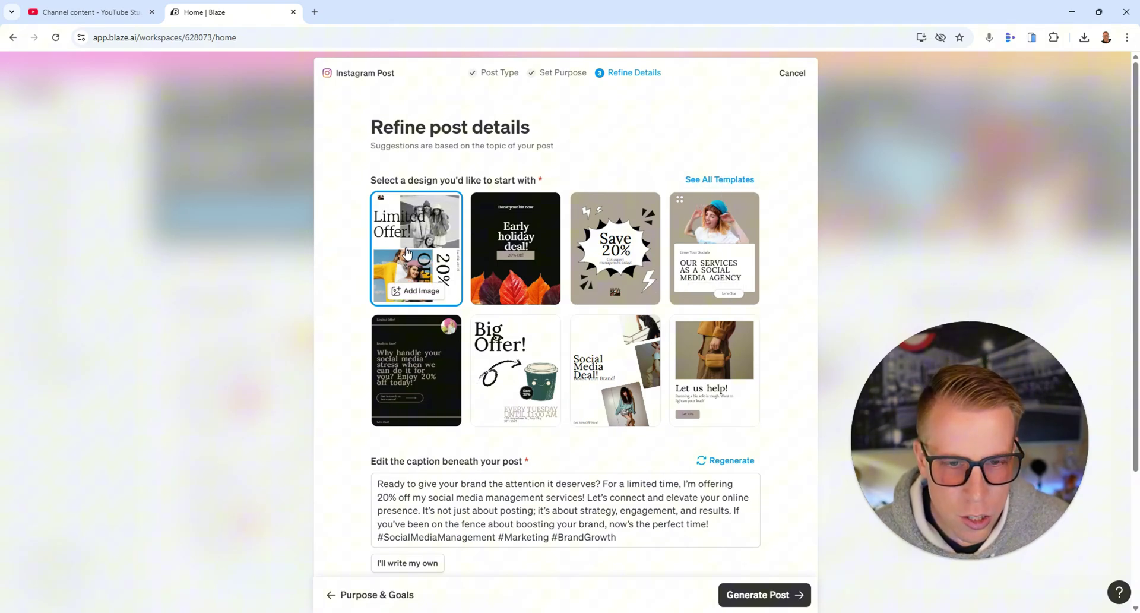
Try the Social Media Deal template, settle on Limited Offer, and generate the post.
{"action": "scroll", "coordinate": [431, 249], "scroll_direction": "down", "scroll_amount": 1}
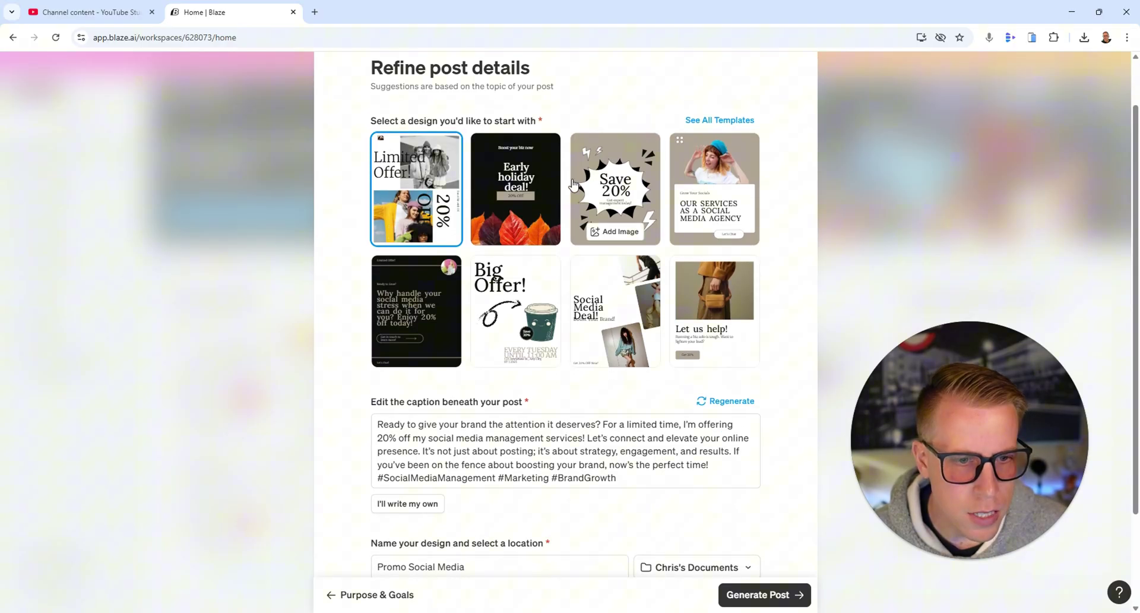
{"action": "left_click", "coordinate": [617, 303]}
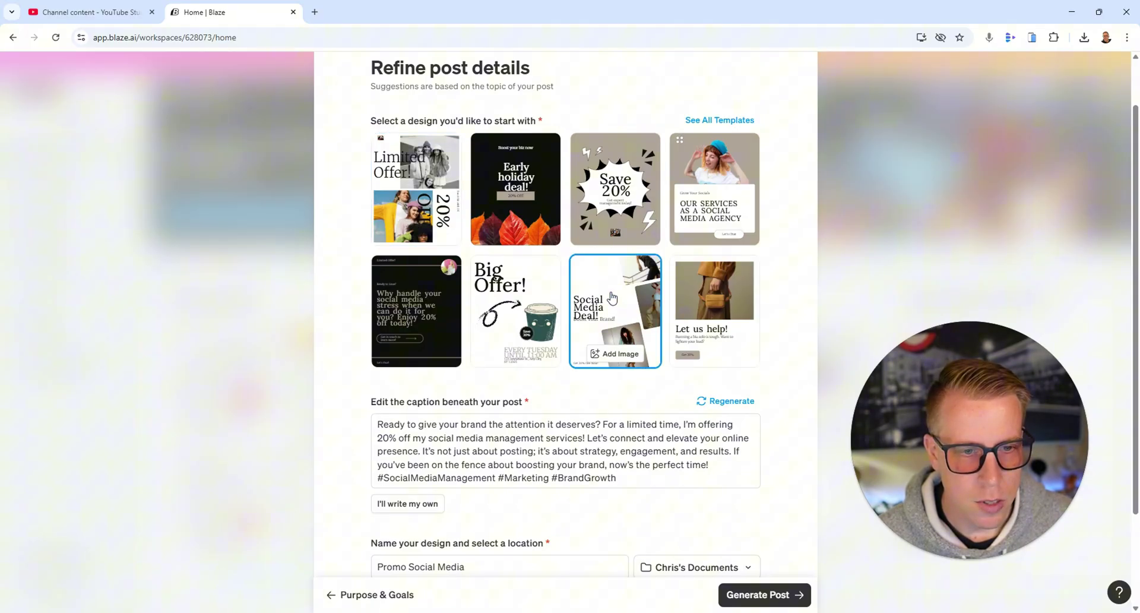
{"action": "left_click", "coordinate": [440, 186]}
{"action": "scroll", "coordinate": [570, 315], "scroll_direction": "down", "scroll_amount": 2}
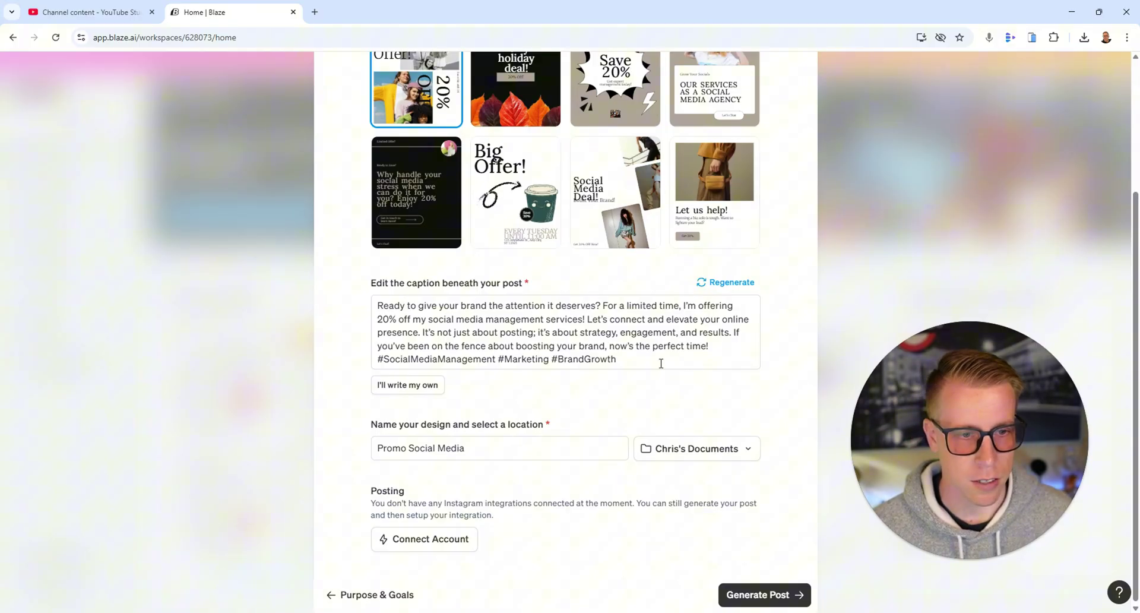
{"action": "scroll", "coordinate": [553, 476], "scroll_direction": "down", "scroll_amount": 1}
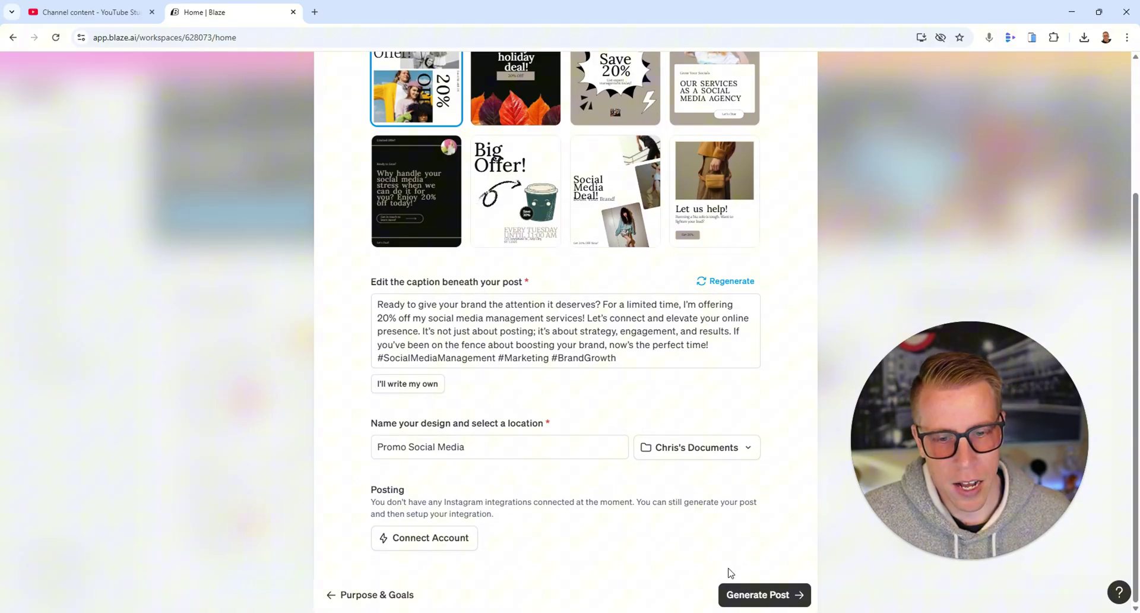
{"action": "left_click", "coordinate": [761, 596]}
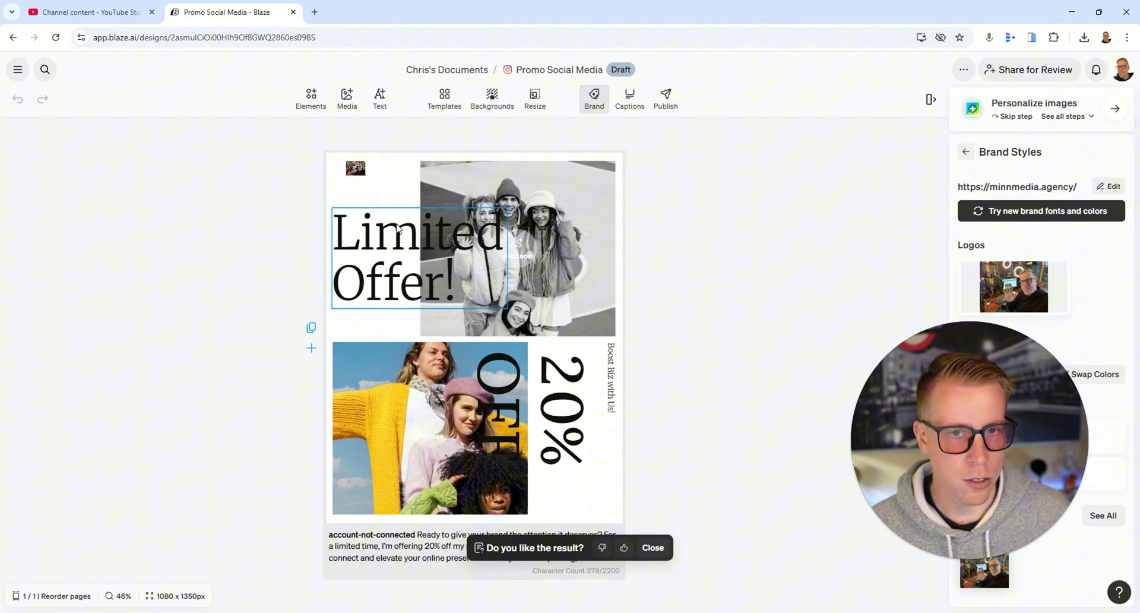
Reposition the Limited Offer! heading and 20% OFF text, and shrink the lower colour photo.
{"action": "left_click_drag", "start_coordinate": [396, 235], "coordinate": [395, 225]}
{"action": "left_click", "coordinate": [601, 250]}
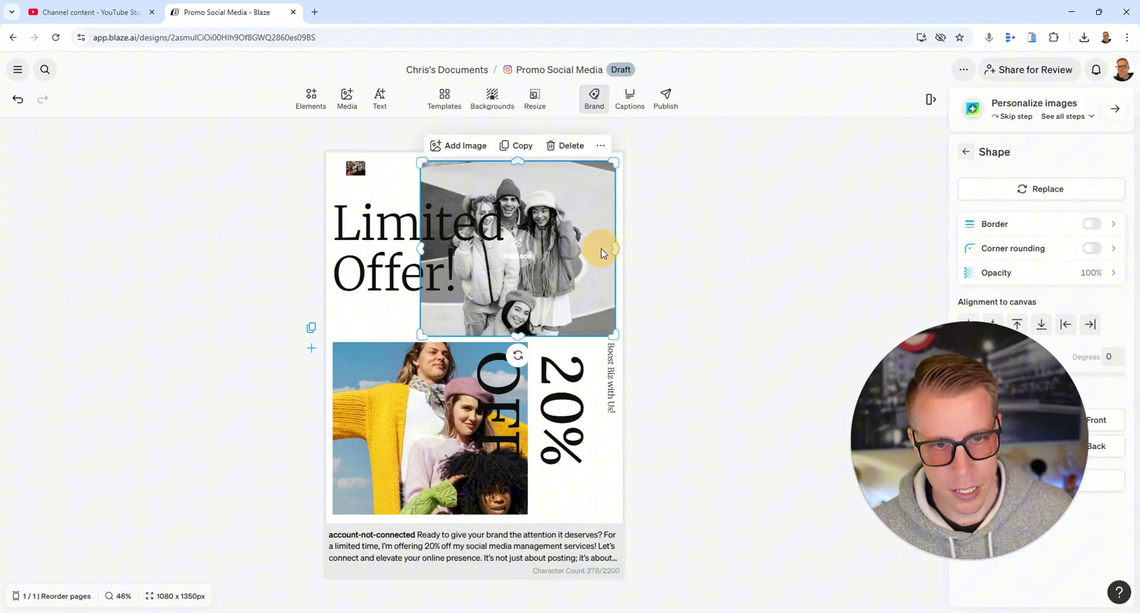
{"action": "mouse_move", "coordinate": [600, 351]}
{"action": "left_mouse_down"}
{"action": "mouse_move", "coordinate": [614, 354]}
{"action": "mouse_move", "coordinate": [588, 368]}
{"action": "left_mouse_up"}
{"action": "left_click_drag", "start_coordinate": [461, 421], "coordinate": [539, 470]}
{"action": "left_click_drag", "start_coordinate": [493, 416], "coordinate": [542, 423]}
{"action": "left_click", "coordinate": [448, 382]}
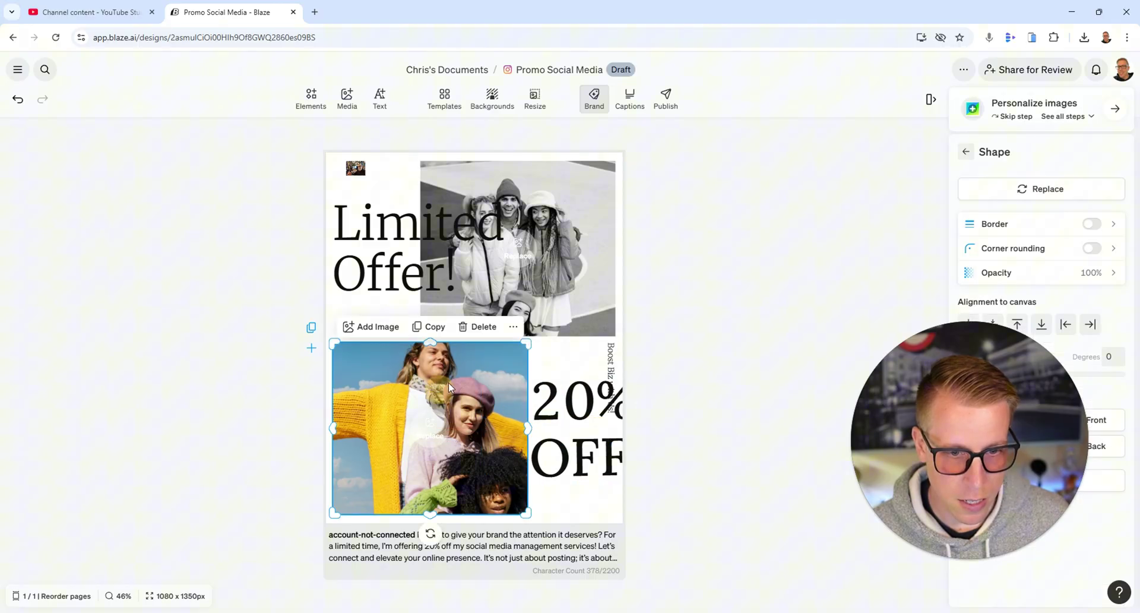
{"action": "left_click_drag", "start_coordinate": [525, 342], "coordinate": [446, 368]}
{"action": "left_click_drag", "start_coordinate": [443, 423], "coordinate": [440, 398]}
{"action": "left_click", "coordinate": [552, 429]}
{"action": "left_click_drag", "start_coordinate": [551, 429], "coordinate": [523, 396]}
Delete the vertical 'Boost Biz with Us!' text and shrink the top-right photo to the top edge.
{"action": "left_click", "coordinate": [613, 368]}
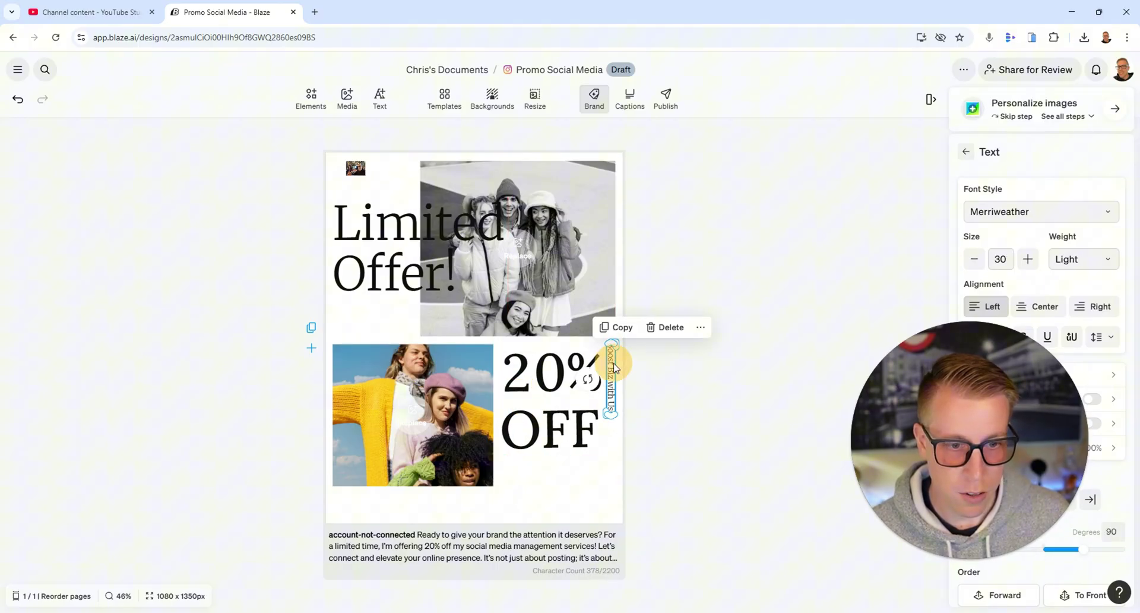
{"action": "left_click", "coordinate": [665, 328]}
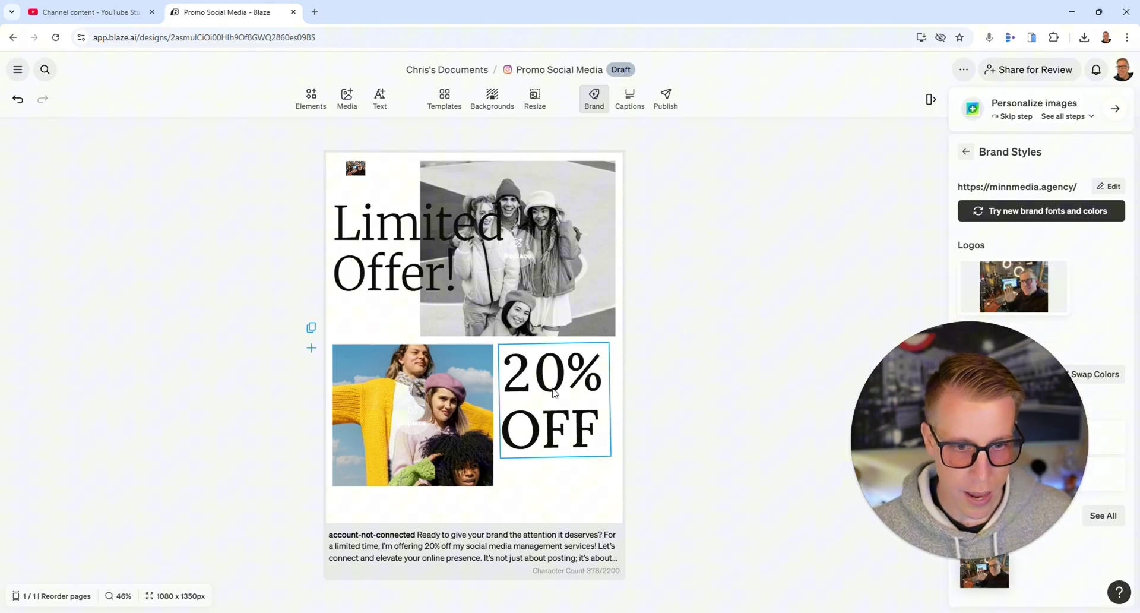
{"action": "left_click_drag", "start_coordinate": [554, 393], "coordinate": [558, 394]}
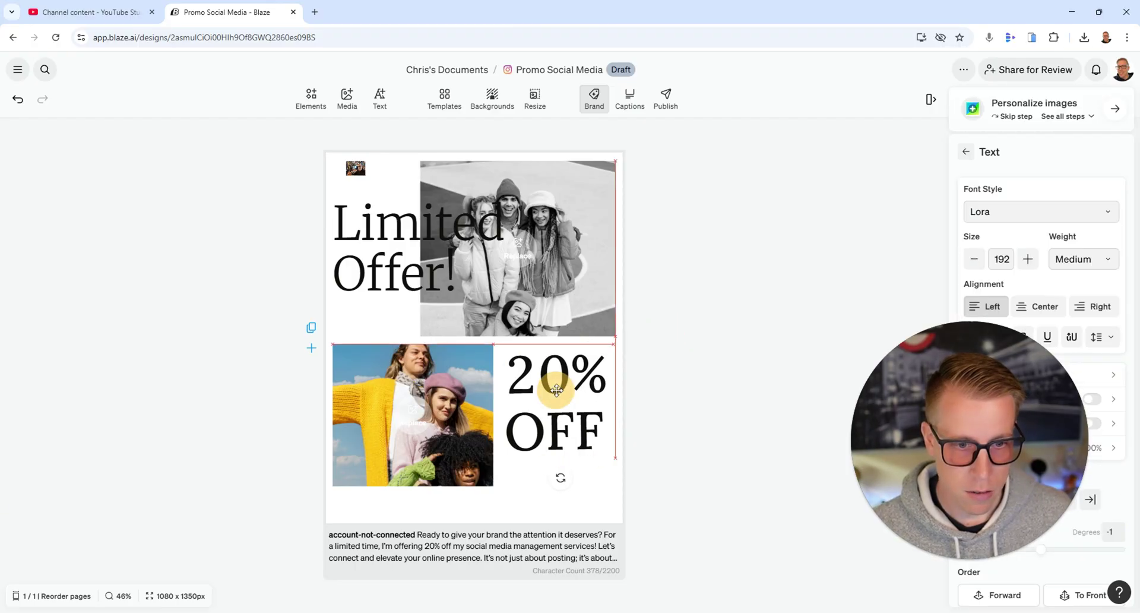
{"action": "left_click", "coordinate": [545, 232]}
{"action": "left_click_drag", "start_coordinate": [416, 159], "coordinate": [448, 186]}
{"action": "left_click_drag", "start_coordinate": [560, 272], "coordinate": [560, 236]}
Shrink and raise the Limited Offer! headline, delete the top-left logo, and open the navigation menu.
{"action": "left_click", "coordinate": [493, 208]}
{"action": "left_click_drag", "start_coordinate": [510, 198], "coordinate": [447, 211]}
{"action": "left_click_drag", "start_coordinate": [400, 264], "coordinate": [397, 237]}
{"action": "left_click", "coordinate": [356, 168]}
{"action": "left_click", "coordinate": [415, 146]}
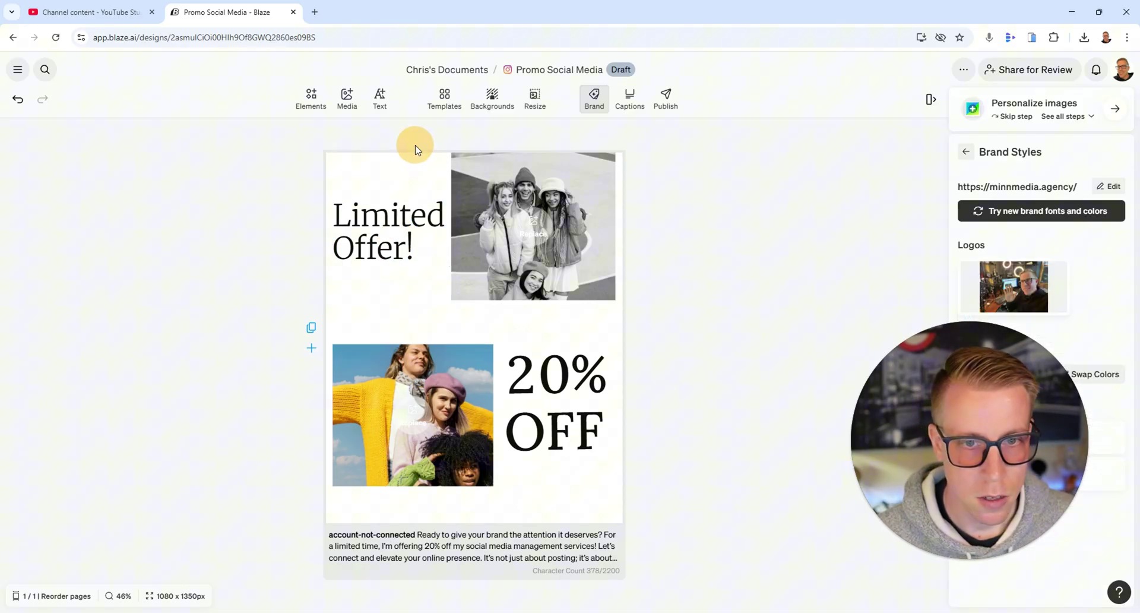
{"action": "left_click", "coordinate": [418, 408]}
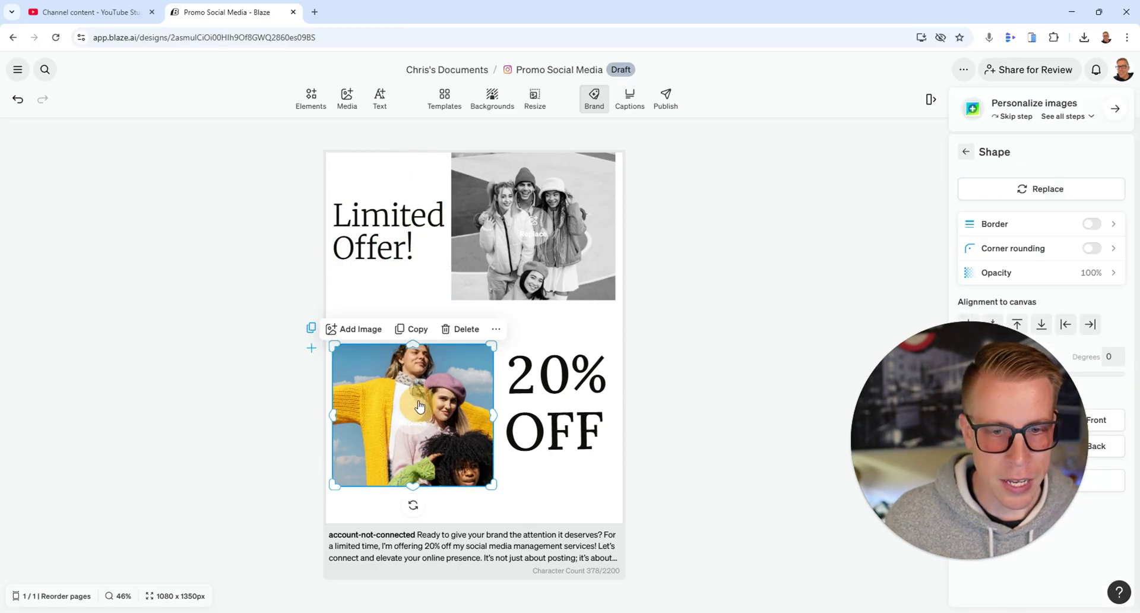
{"action": "left_click_drag", "start_coordinate": [465, 238], "coordinate": [493, 244]}
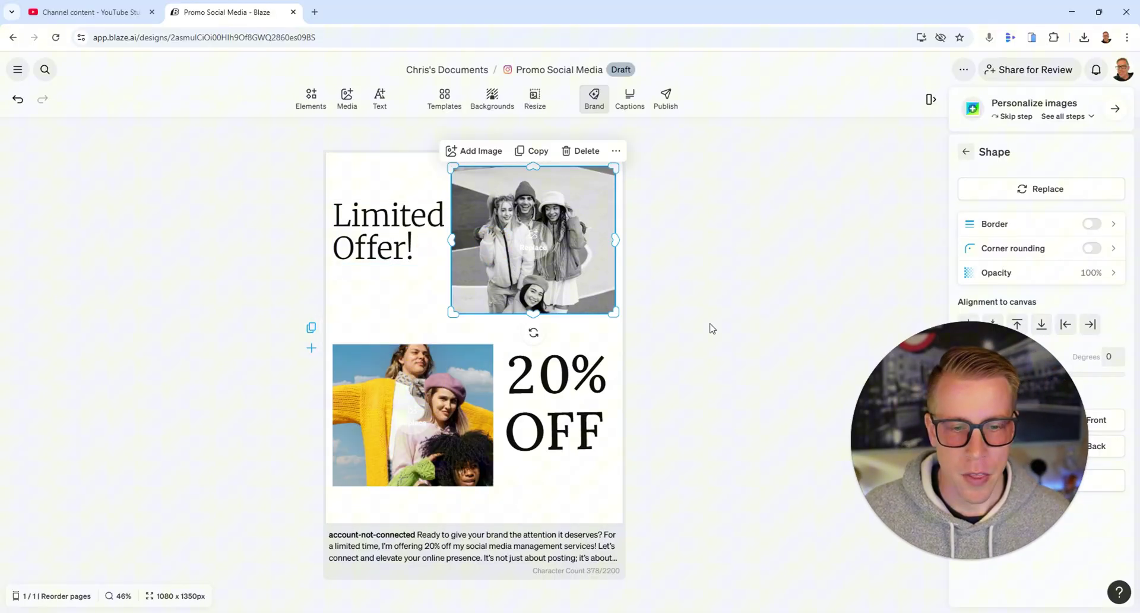
{"action": "left_click", "coordinate": [18, 71]}
Start a Blog Post with the topic 'write me a blog post on the top 10 marketing tactics for small business'.
{"action": "left_click", "coordinate": [48, 138]}
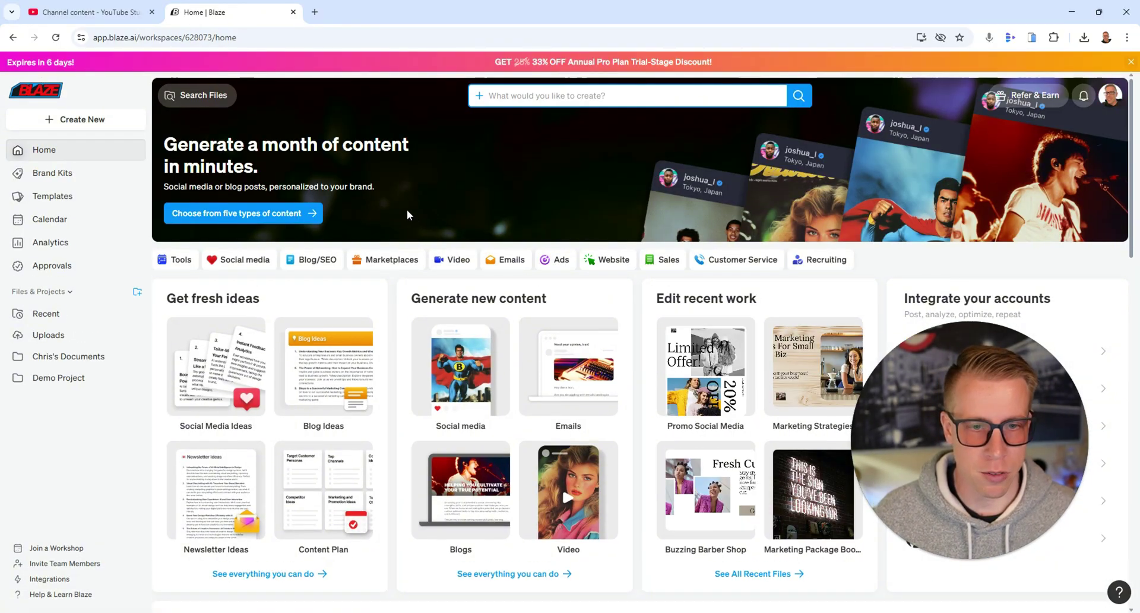
{"action": "left_click", "coordinate": [311, 260]}
{"action": "left_click", "coordinate": [483, 233]}
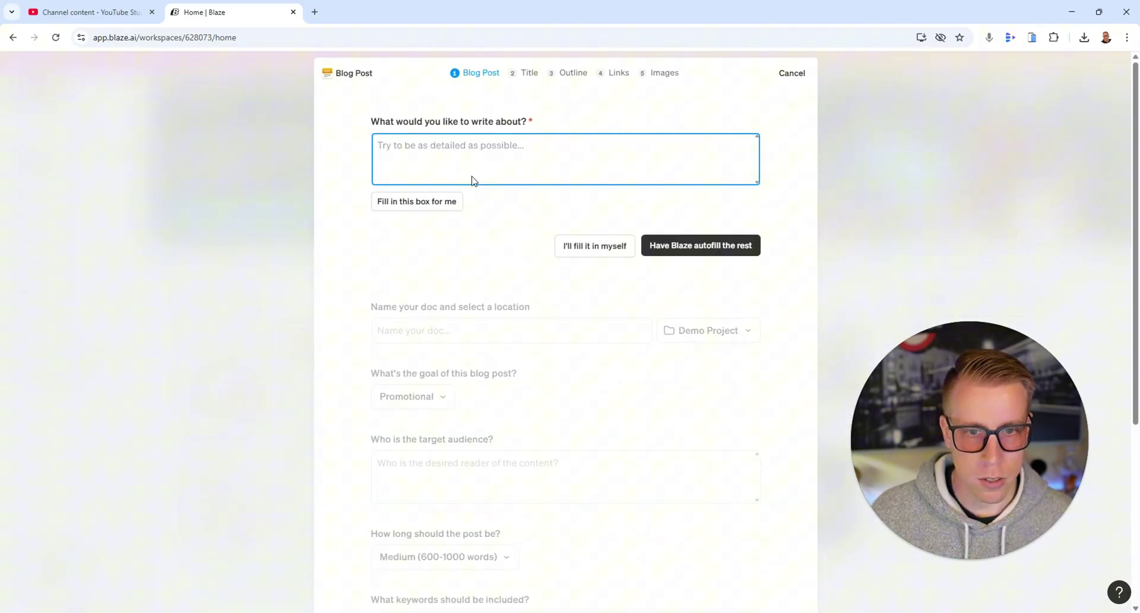
{"action": "left_click", "coordinate": [456, 153]}
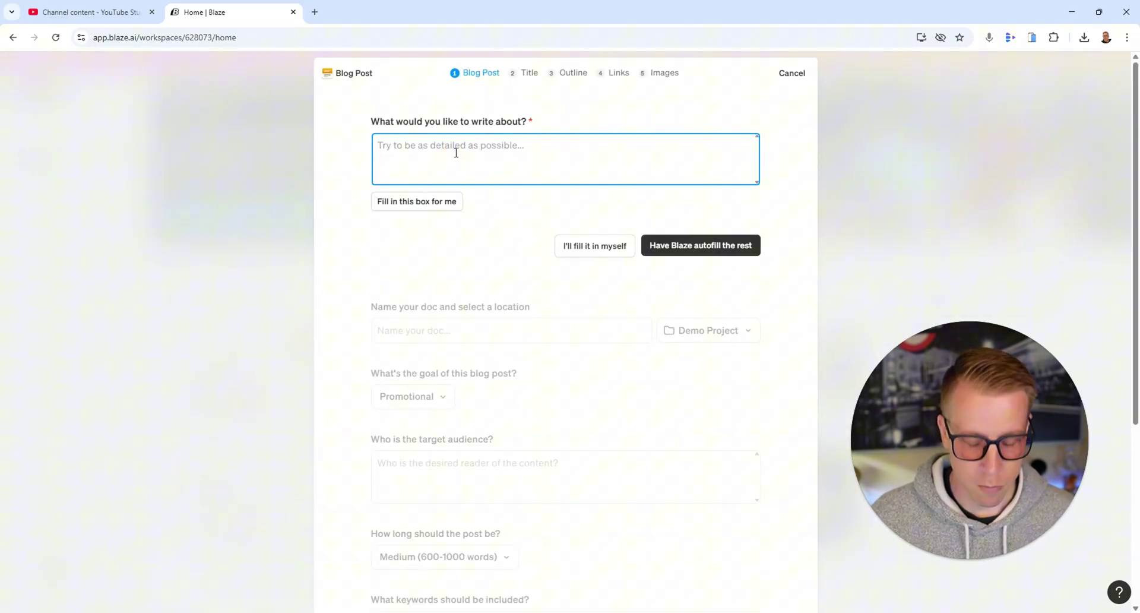
{"action": "type", "text": "write me a"}
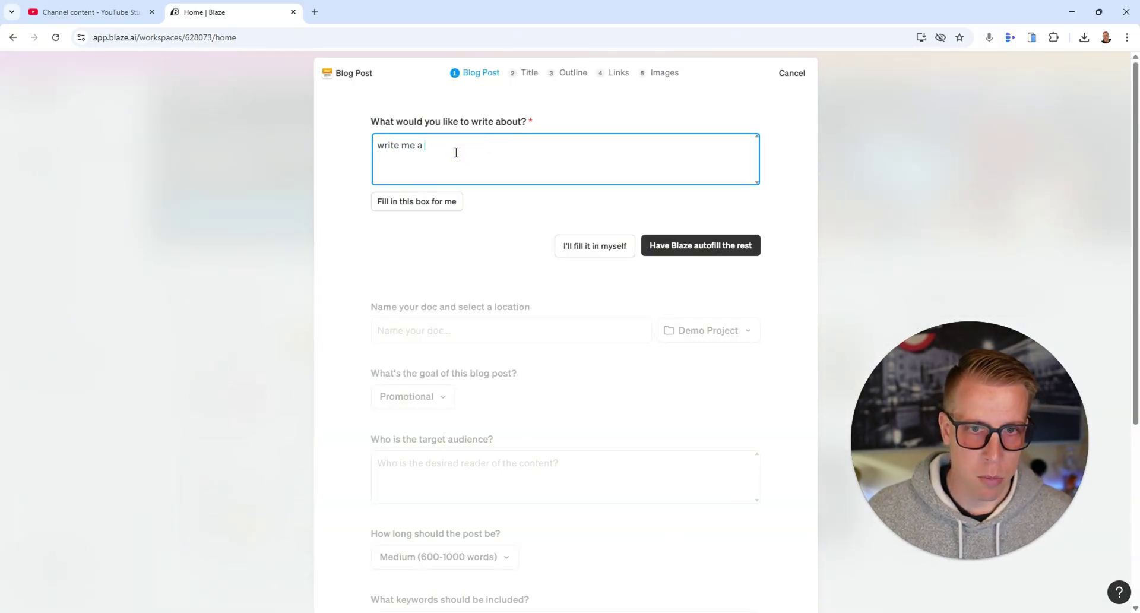
{"action": "type", "text": " blog post on the top 10"}
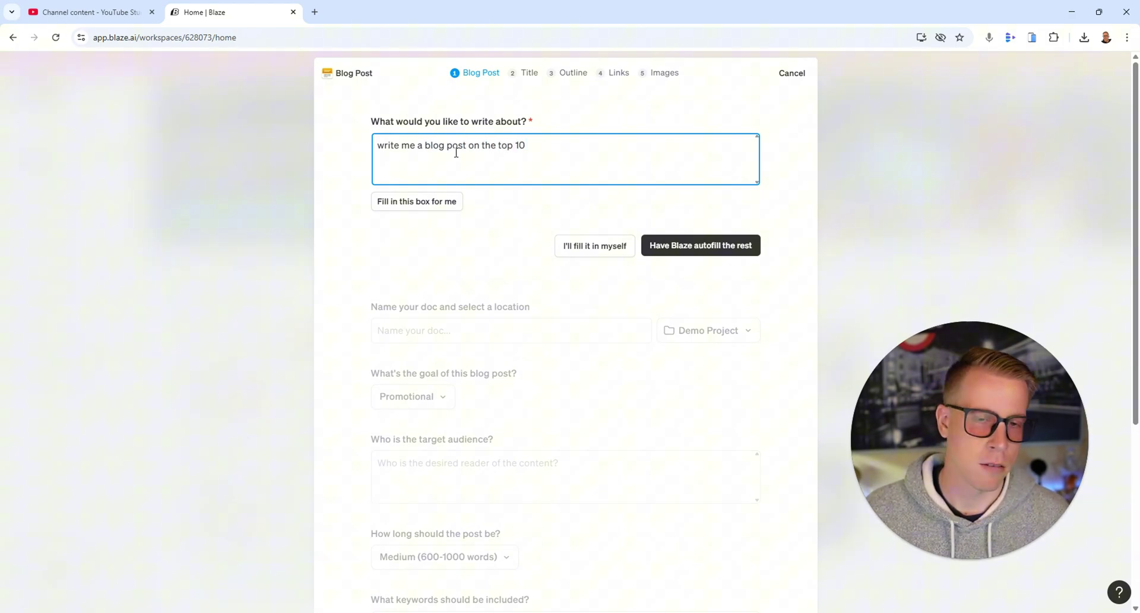
{"action": "type", "text": " marketing tact"}
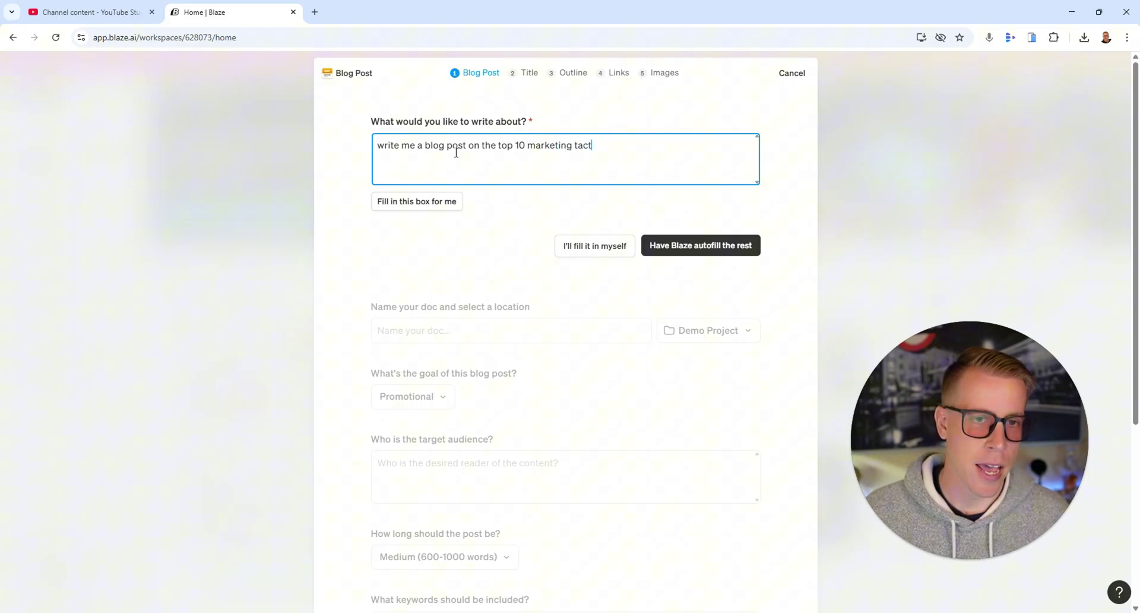
{"action": "type", "text": "ics for small busi"}
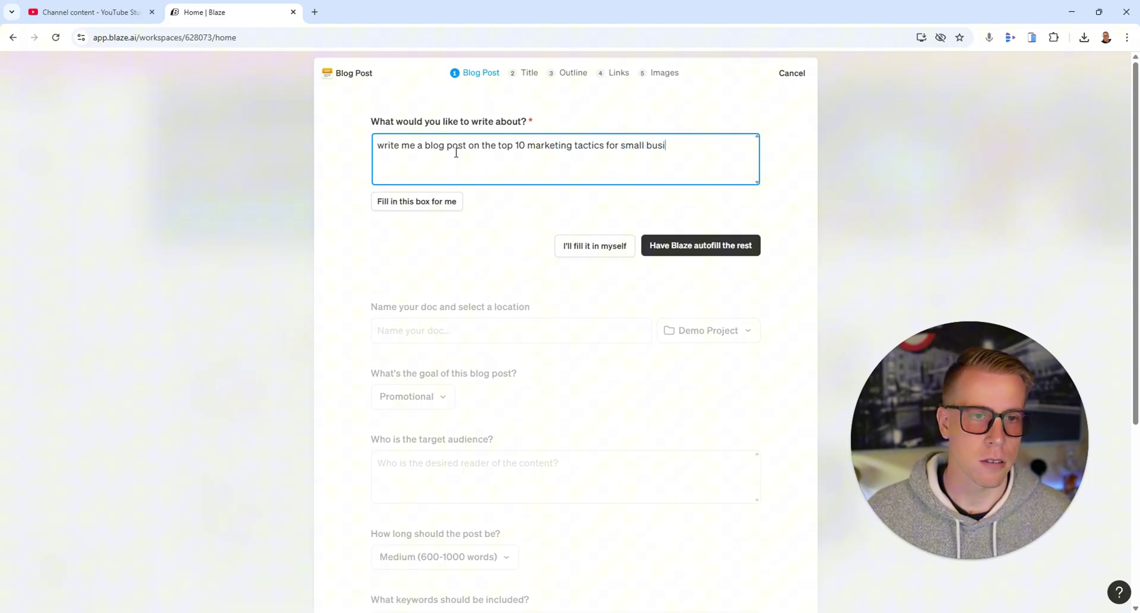
{"action": "type", "text": "ness"}
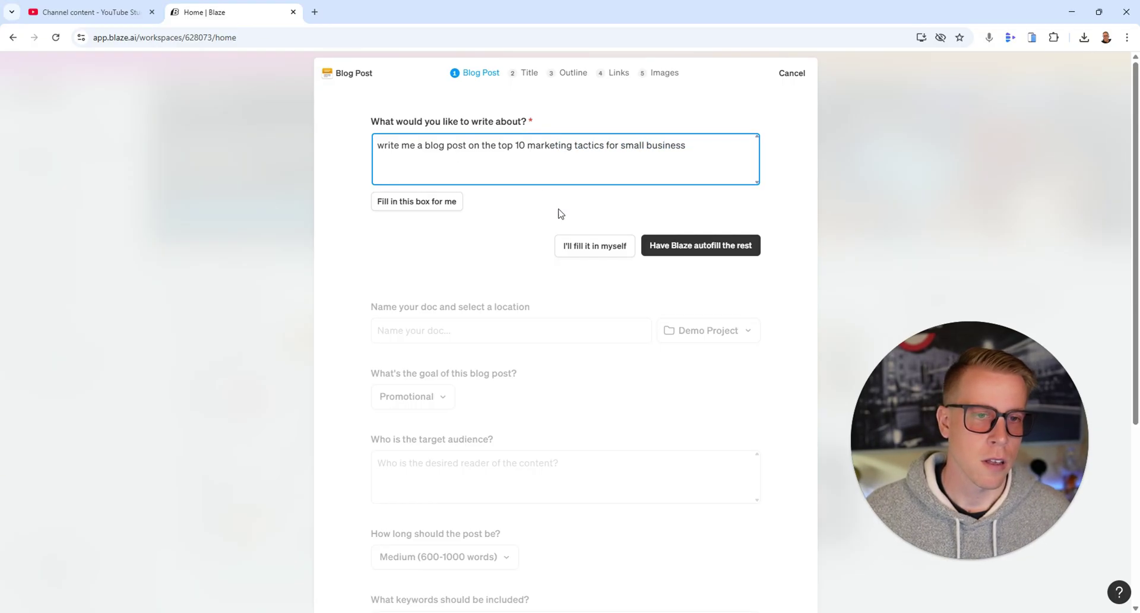
Have Blaze autofill the remaining blog details, review them, and generate title suggestions.
{"action": "left_click", "coordinate": [690, 249]}
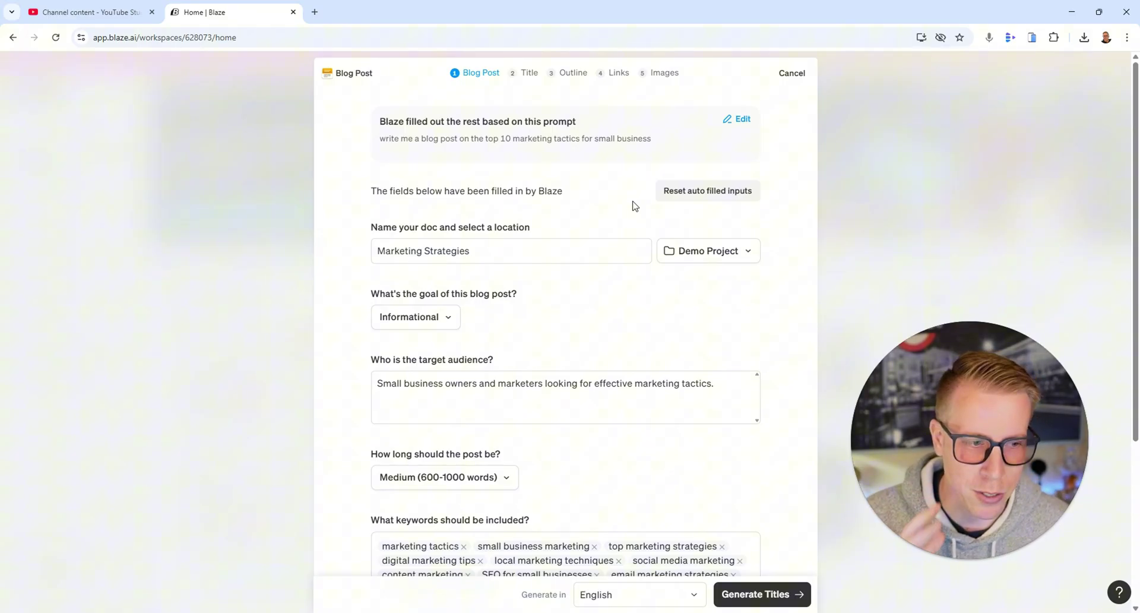
{"action": "mouse_move", "coordinate": [980, 552]}
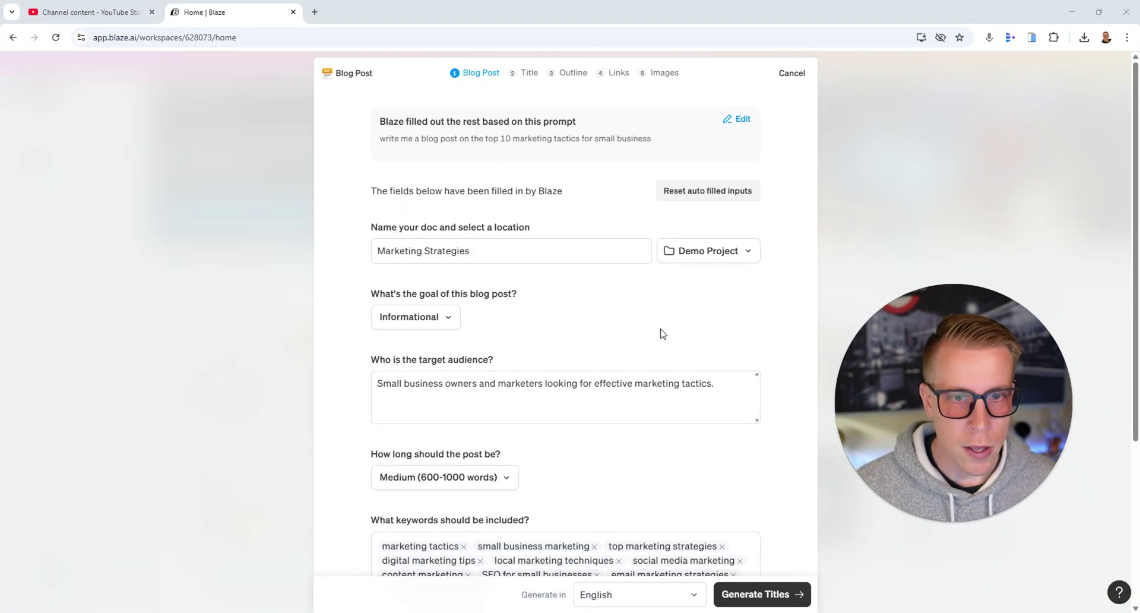
{"action": "scroll", "coordinate": [351, 359], "scroll_direction": "down", "scroll_amount": 2}
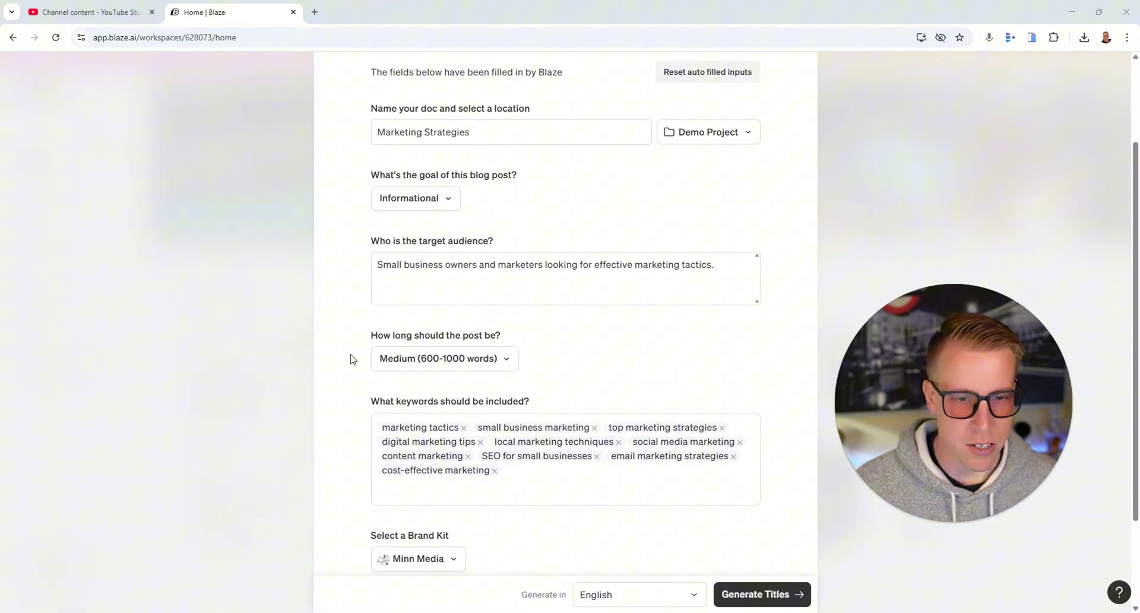
{"action": "scroll", "coordinate": [351, 359], "scroll_direction": "down", "scroll_amount": 1}
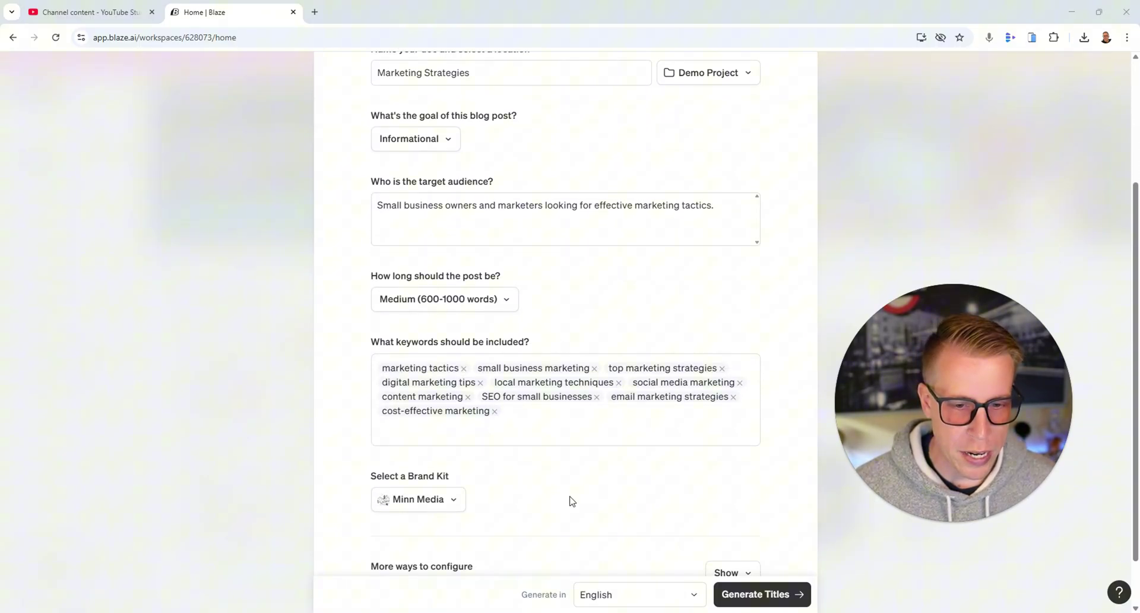
{"action": "scroll", "coordinate": [566, 500], "scroll_direction": "up", "scroll_amount": 3}
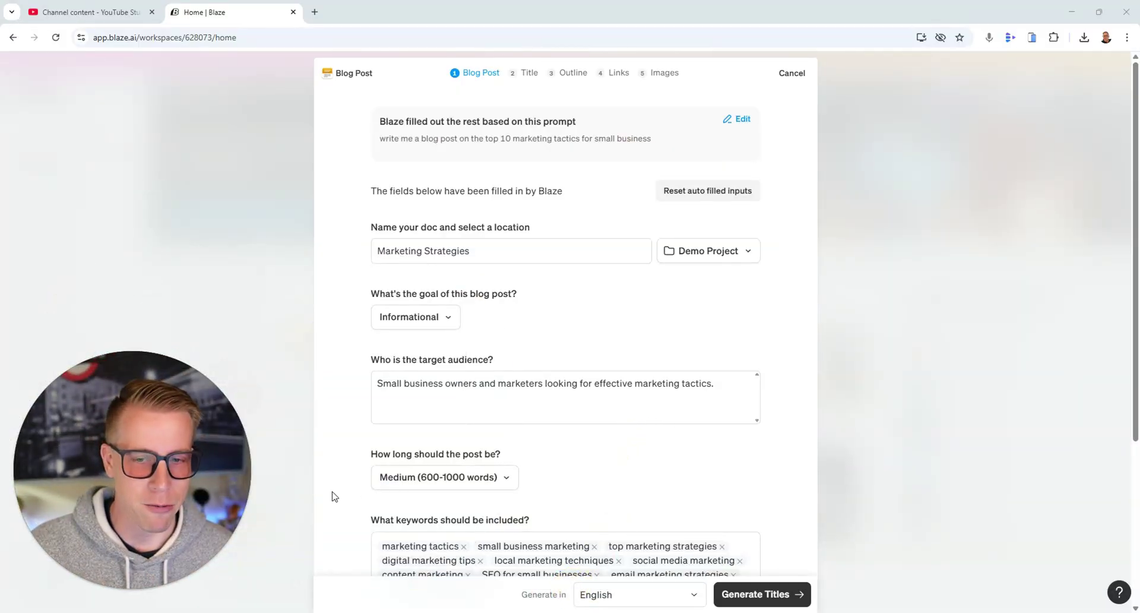
{"action": "scroll", "coordinate": [900, 427], "scroll_direction": "down", "scroll_amount": 2}
{"action": "scroll", "coordinate": [897, 427], "scroll_direction": "up", "scroll_amount": 2}
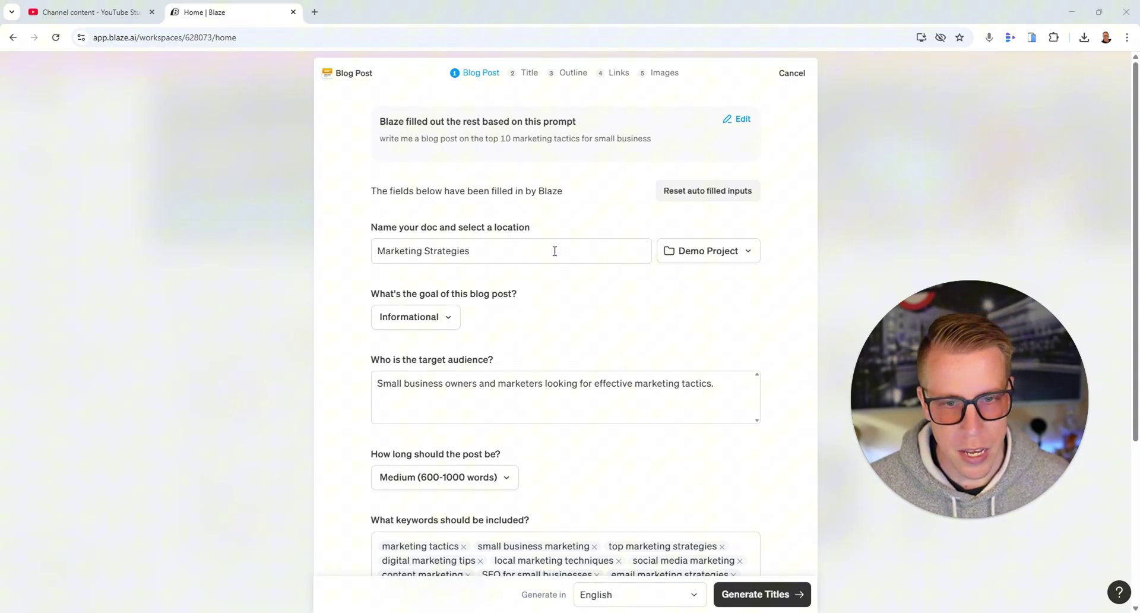
{"action": "scroll", "coordinate": [570, 312], "scroll_direction": "down", "scroll_amount": 2}
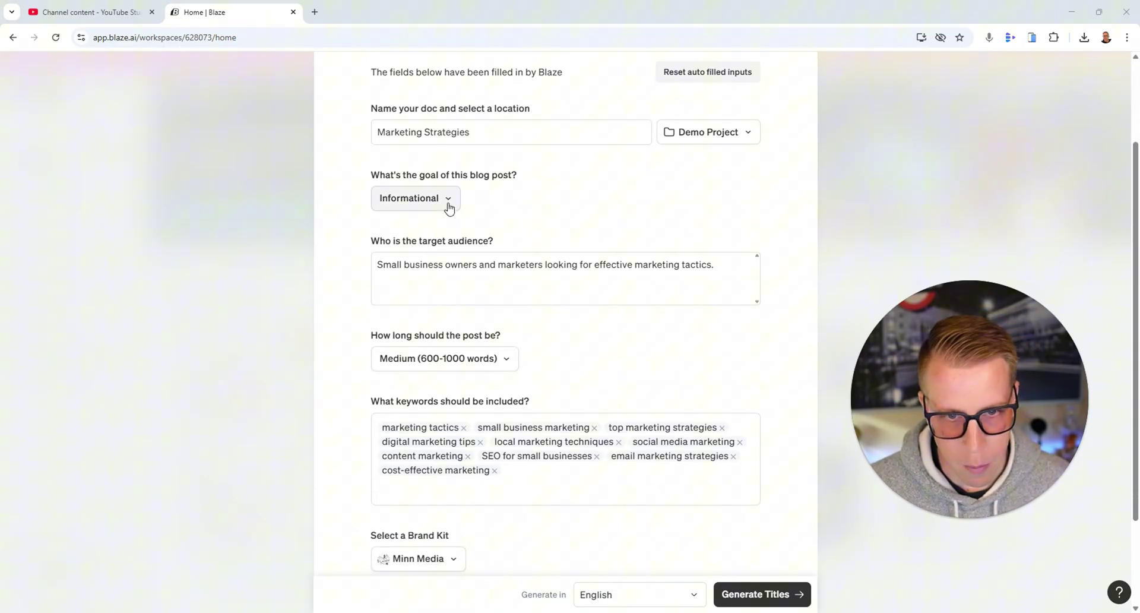
{"action": "scroll", "coordinate": [287, 395], "scroll_direction": "down", "scroll_amount": 2}
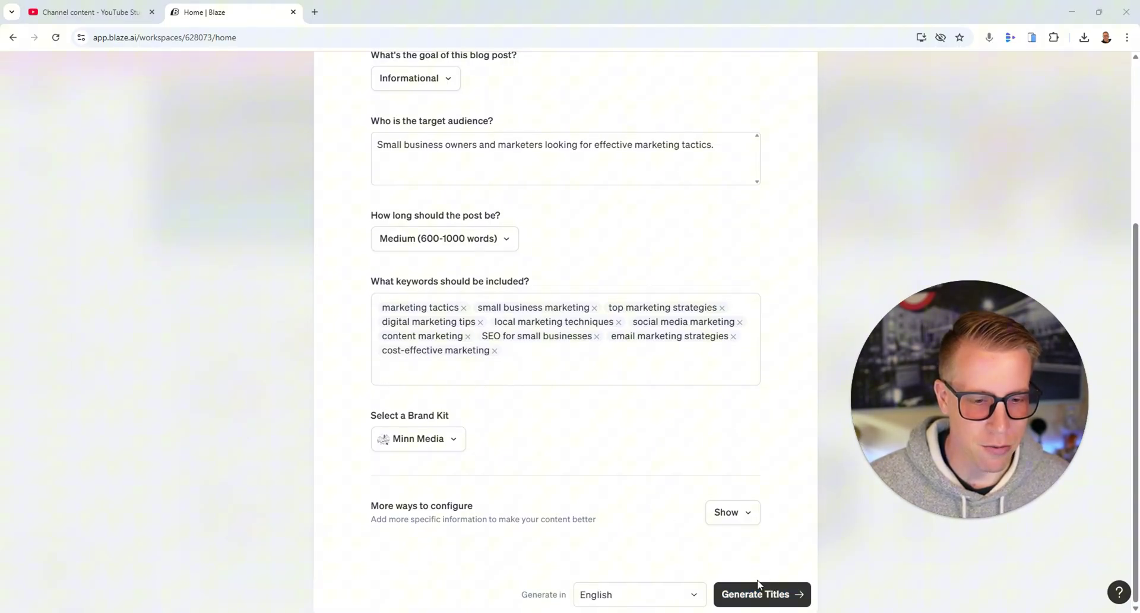
{"action": "left_click", "coordinate": [758, 595]}
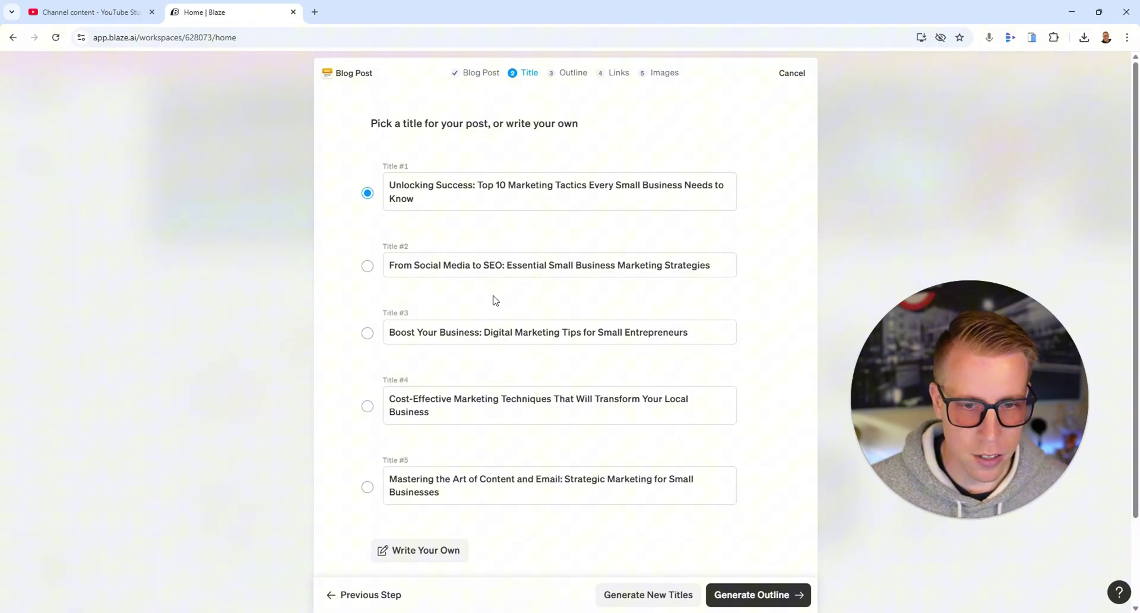
Keep Title #1, 'Unlocking Success: Top 10 Marketing Tactics Every Small Business Needs to Know', and generate the outline.
{"action": "scroll", "coordinate": [482, 455], "scroll_direction": "down", "scroll_amount": 2}
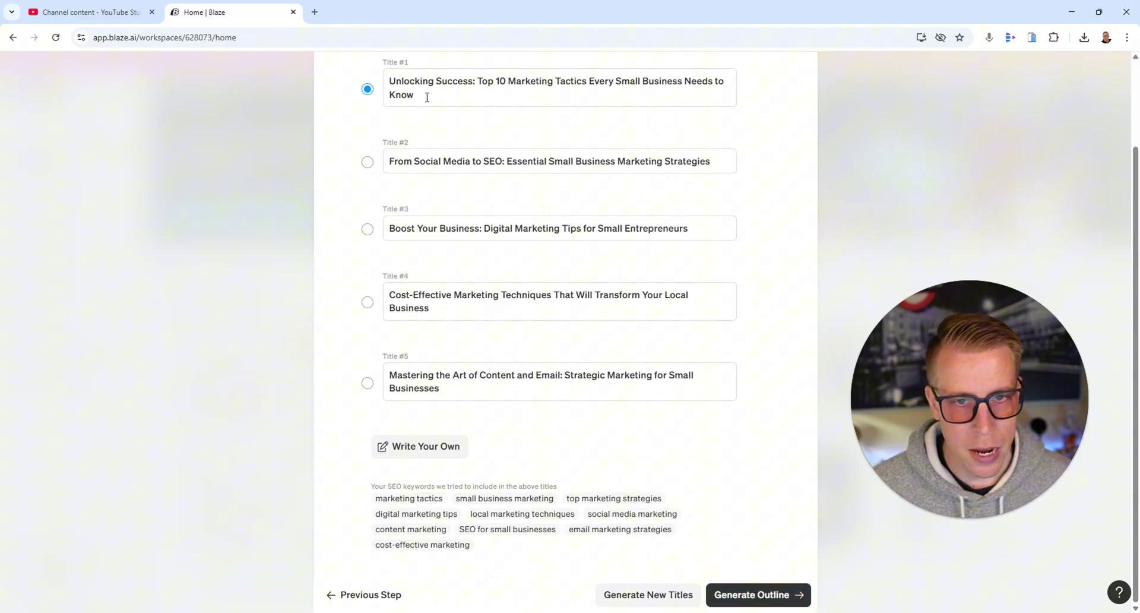
{"action": "left_click", "coordinate": [781, 603]}
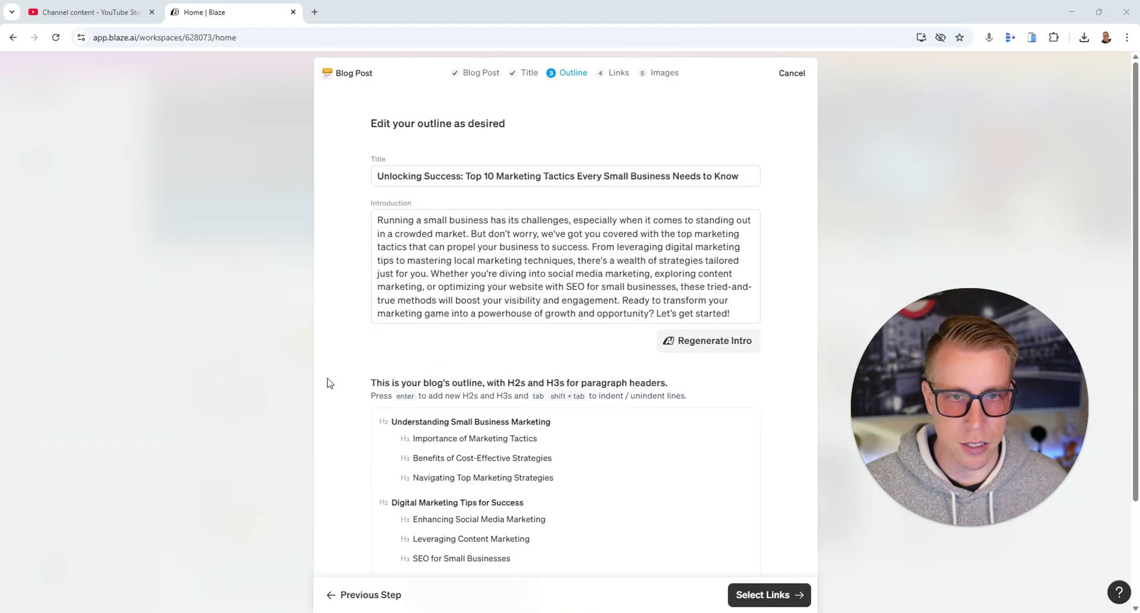
Review the generated outline and accept it to fetch suggested links.
{"action": "scroll", "coordinate": [330, 383], "scroll_direction": "down", "scroll_amount": 2}
{"action": "scroll", "coordinate": [330, 383], "scroll_direction": "up", "scroll_amount": 2}
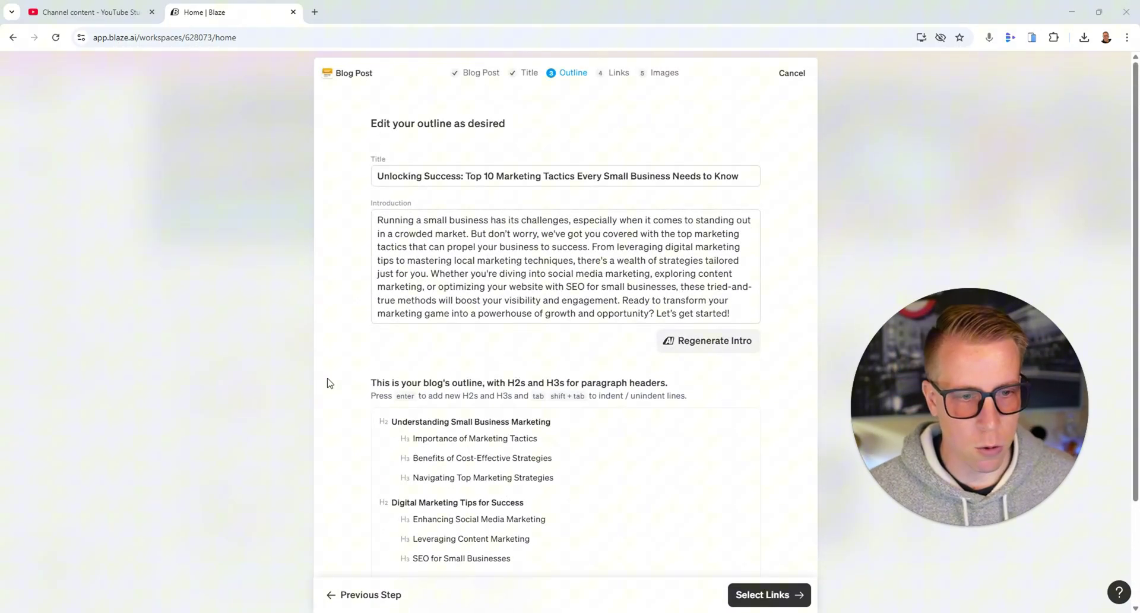
{"action": "scroll", "coordinate": [330, 382], "scroll_direction": "down", "scroll_amount": 2}
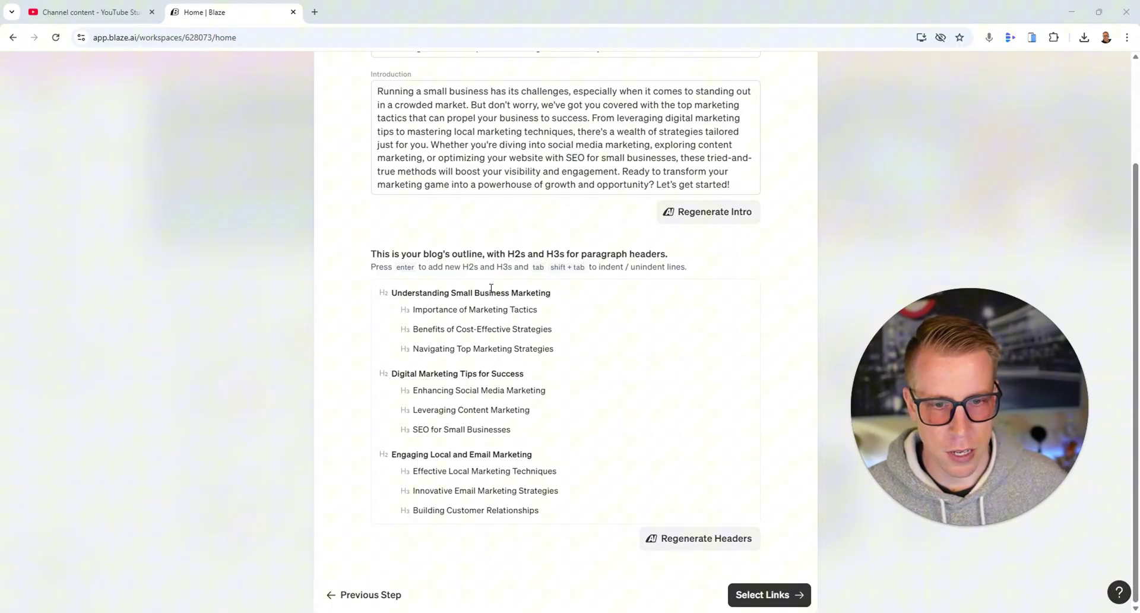
{"action": "left_click", "coordinate": [764, 600]}
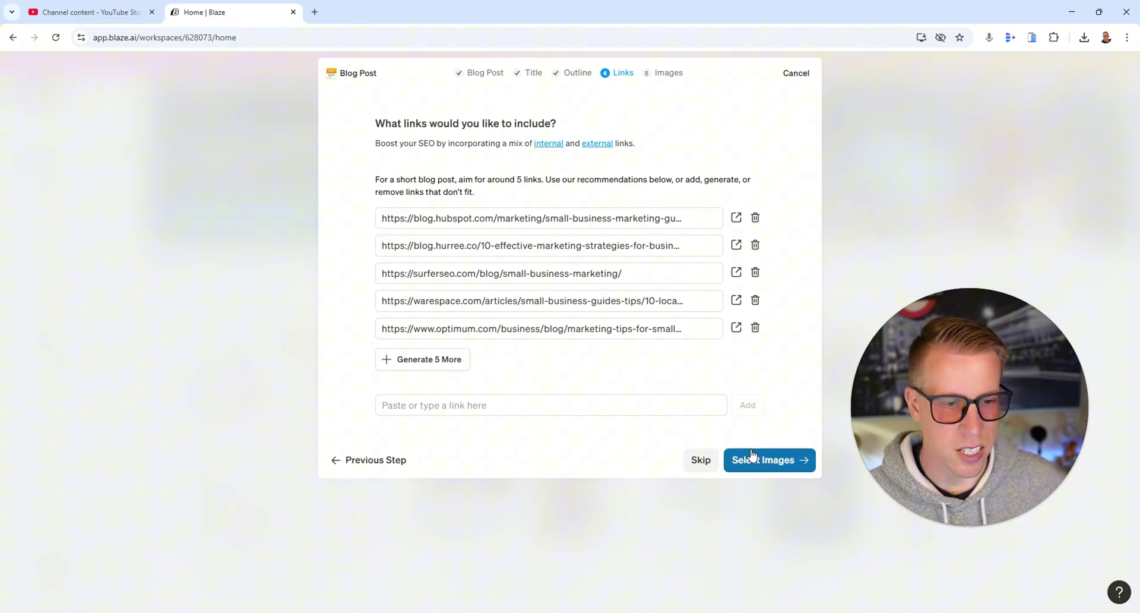
Accept the five suggested marketing article links and move on to images.
{"action": "left_click", "coordinate": [711, 463]}
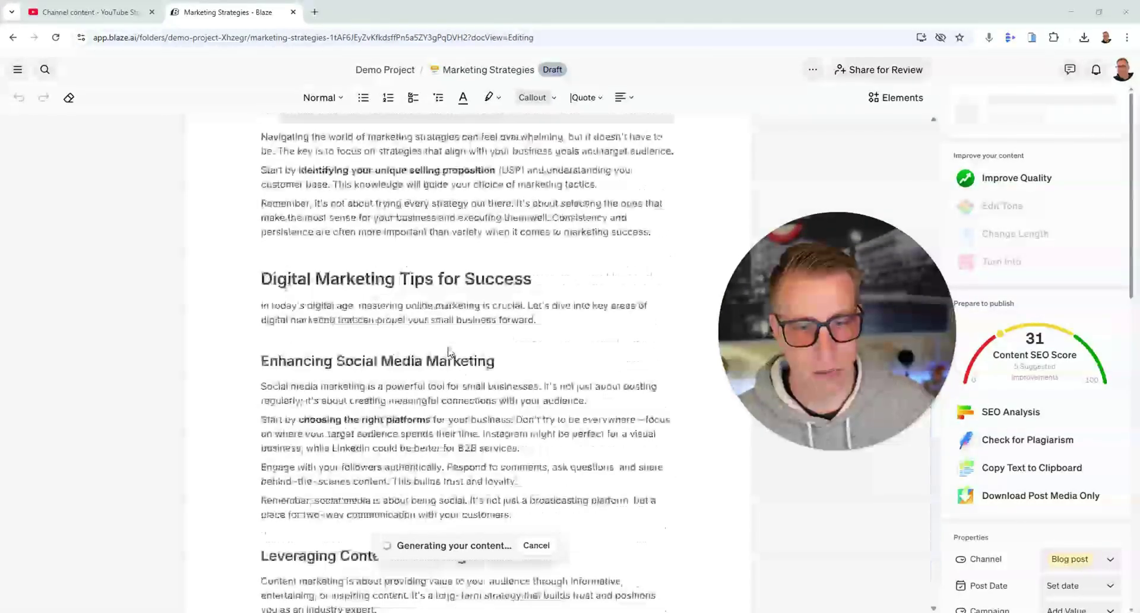
Scroll through the finished Marketing Strategies blog post, then return to the Home dashboard.
{"action": "scroll", "coordinate": [303, 398], "scroll_direction": "down", "scroll_amount": 15}
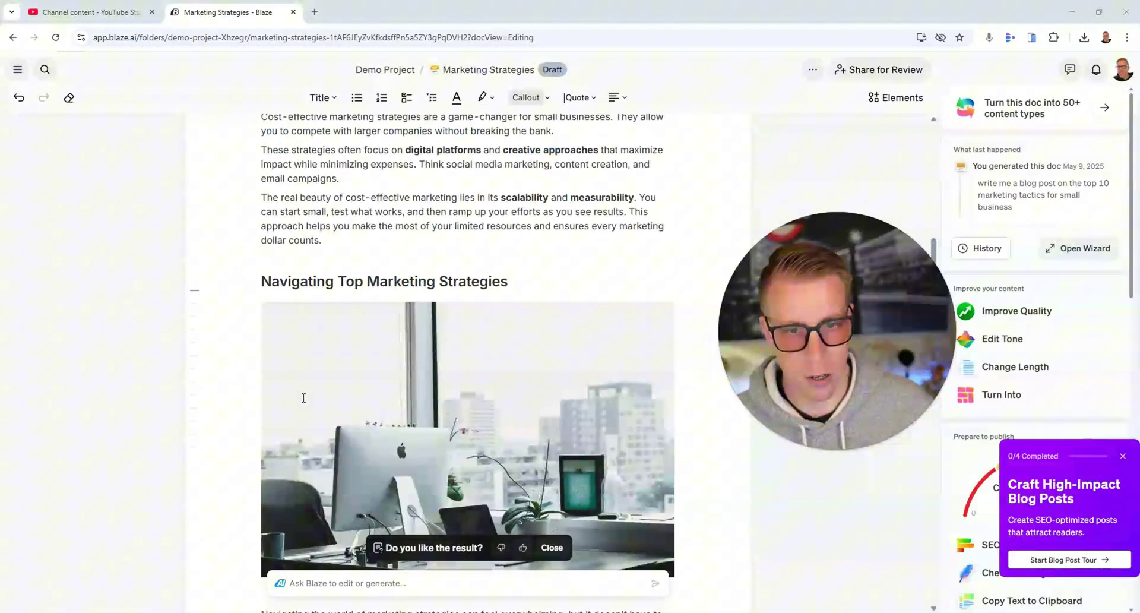
{"action": "scroll", "coordinate": [303, 398], "scroll_direction": "down", "scroll_amount": 3}
{"action": "scroll", "coordinate": [304, 398], "scroll_direction": "down", "scroll_amount": 20}
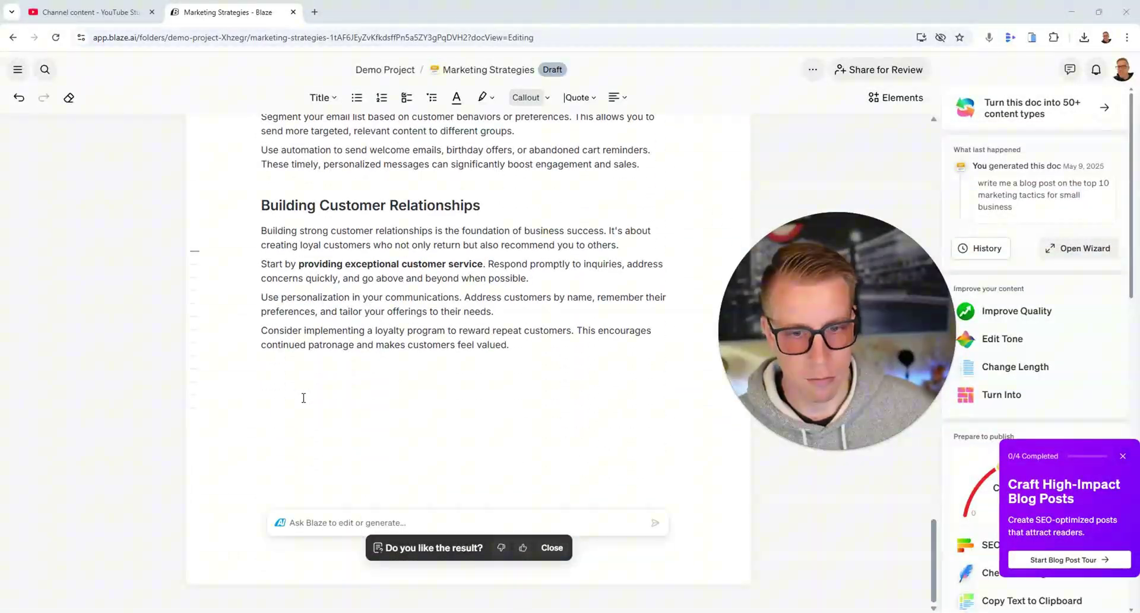
{"action": "scroll", "coordinate": [304, 398], "scroll_direction": "up", "scroll_amount": 20}
{"action": "scroll", "coordinate": [304, 398], "scroll_direction": "up", "scroll_amount": 10}
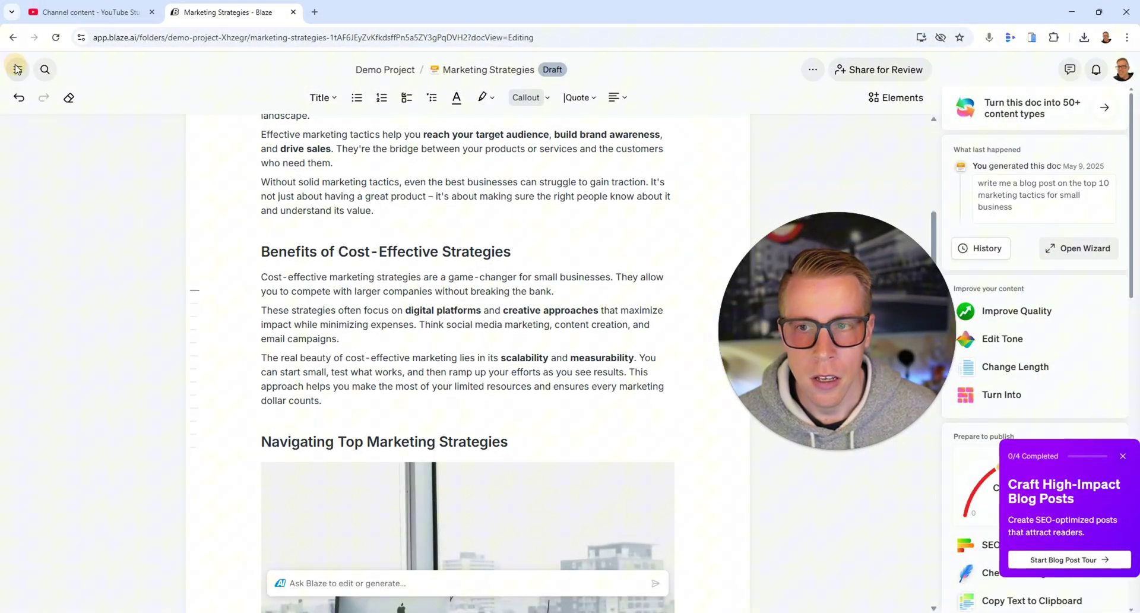
{"action": "left_click", "coordinate": [17, 70]}
{"action": "left_click", "coordinate": [64, 138]}
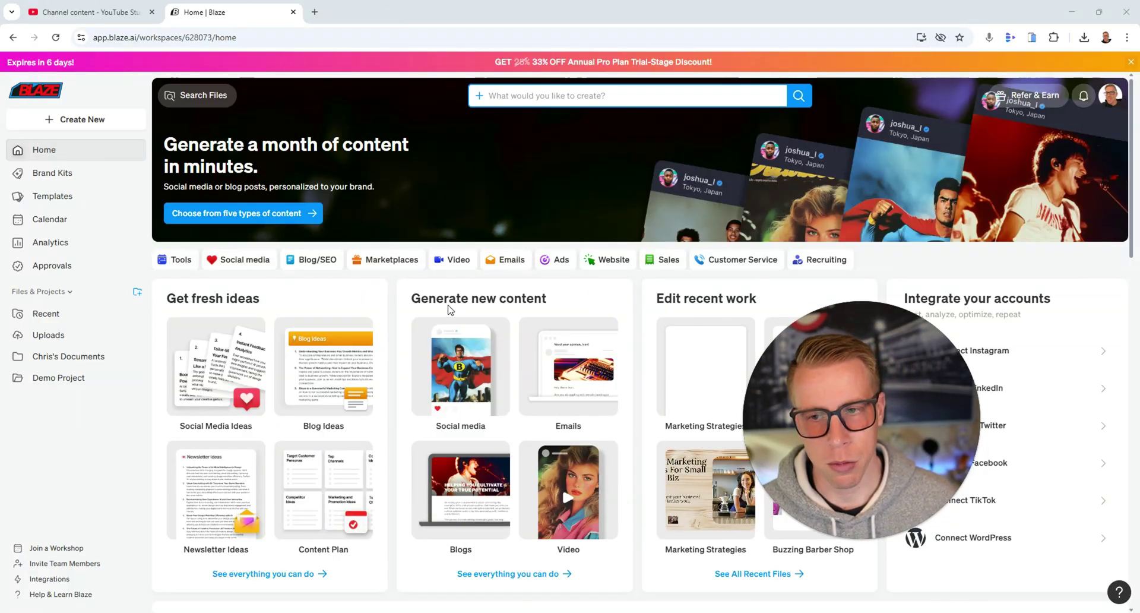
{"action": "left_click", "coordinate": [83, 222]}
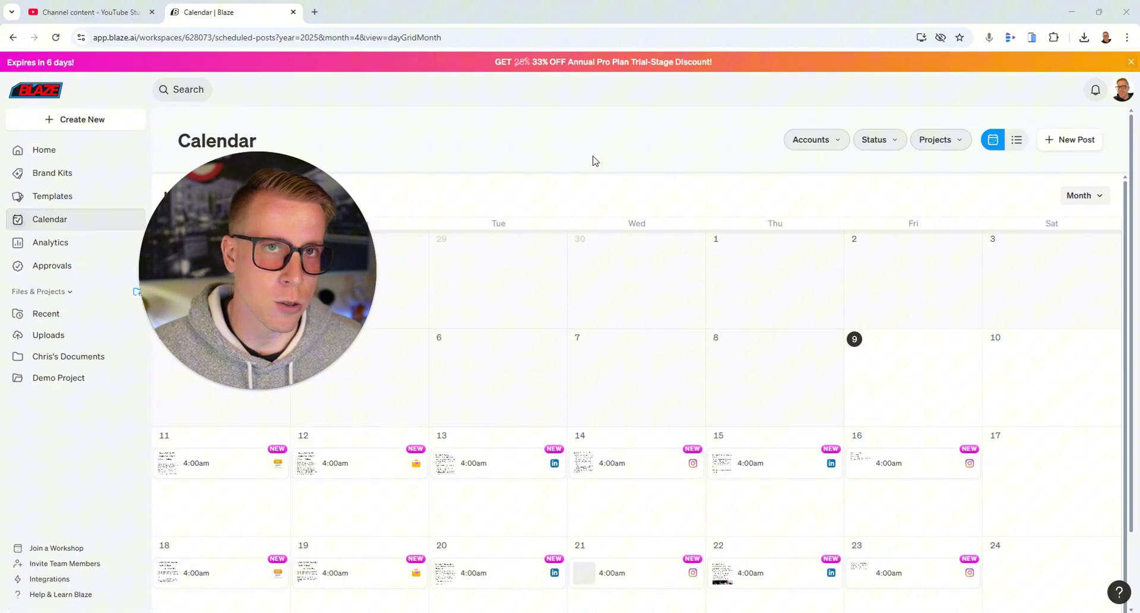
{"action": "mouse_move", "coordinate": [630, 463]}
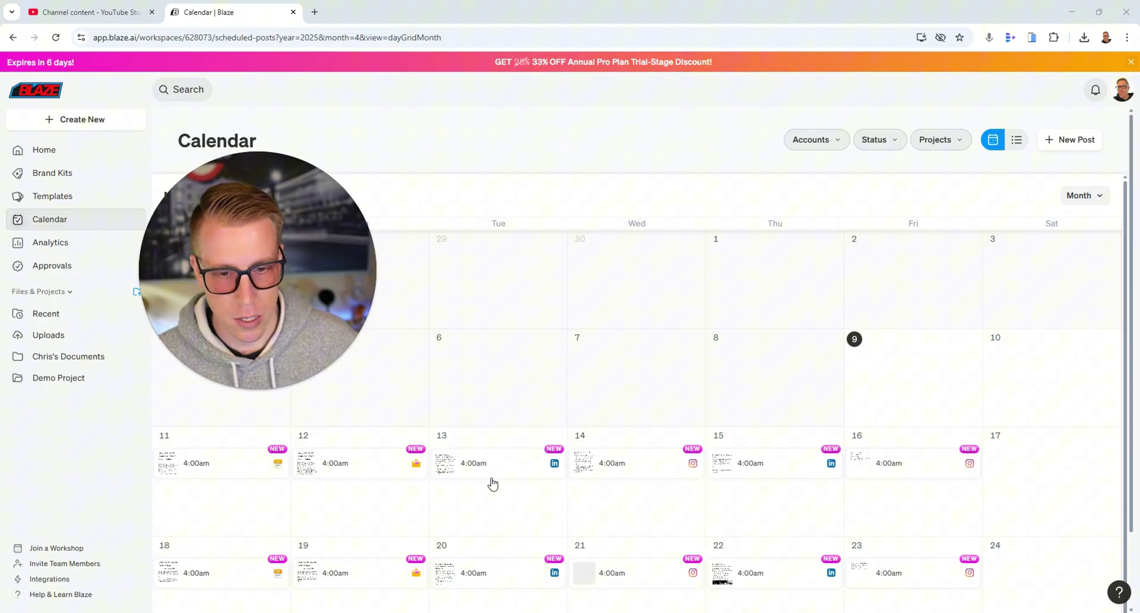
{"action": "mouse_move", "coordinate": [677, 473]}
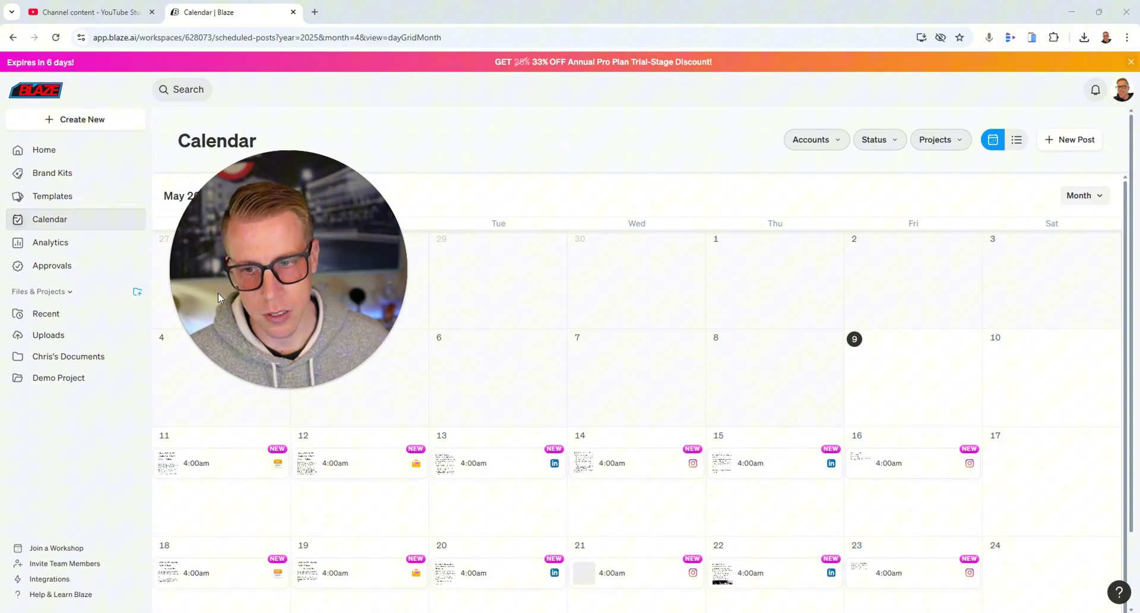
{"action": "left_click", "coordinate": [79, 253]}
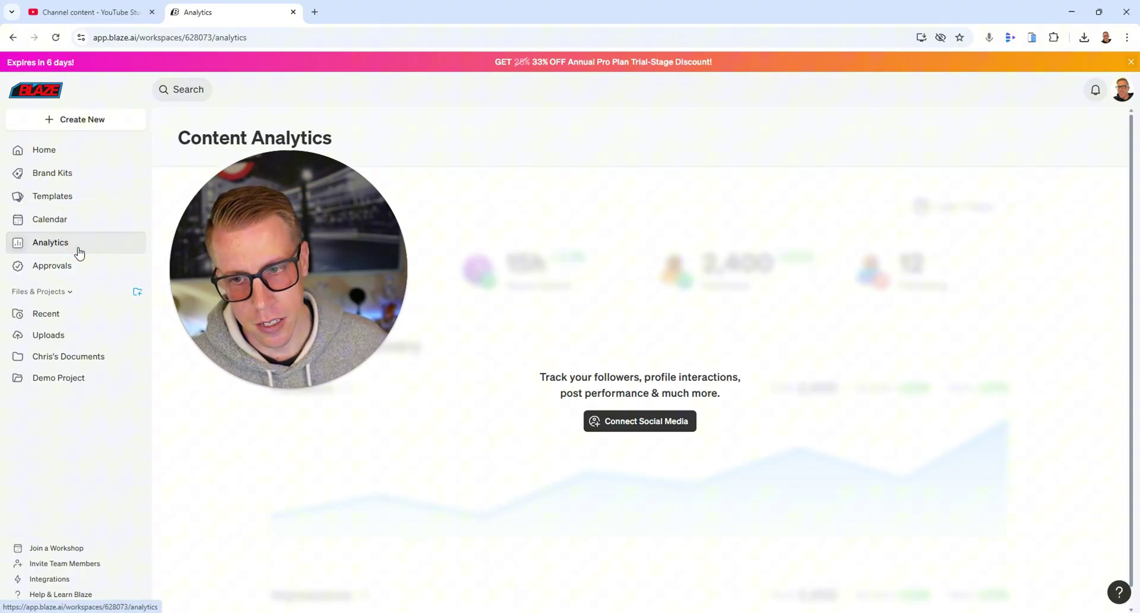
{"action": "left_click", "coordinate": [82, 227]}
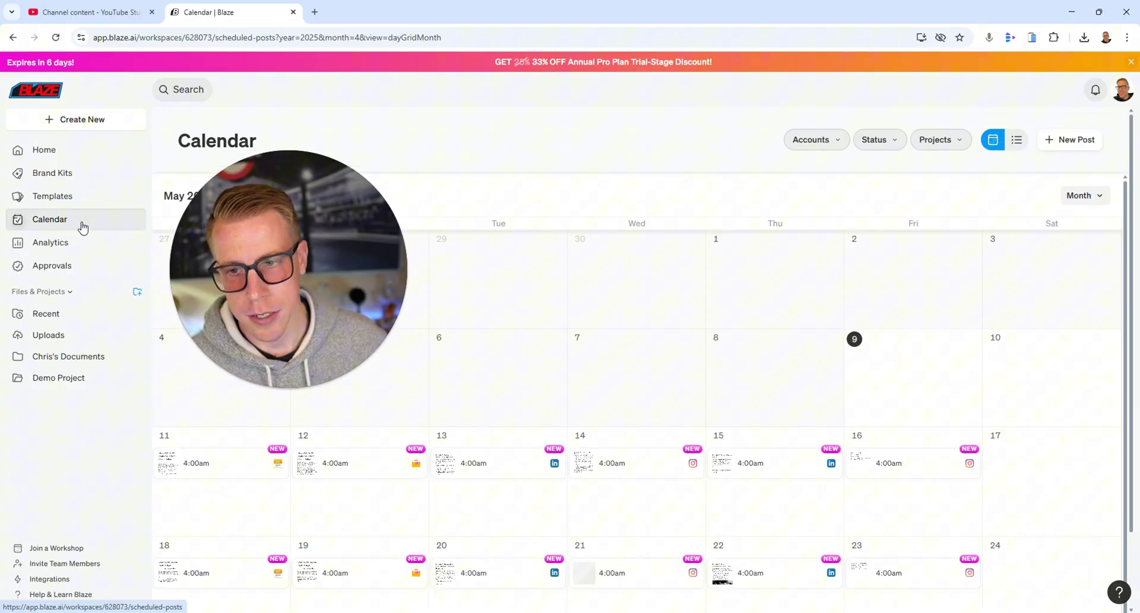
{"action": "left_click", "coordinate": [84, 150]}
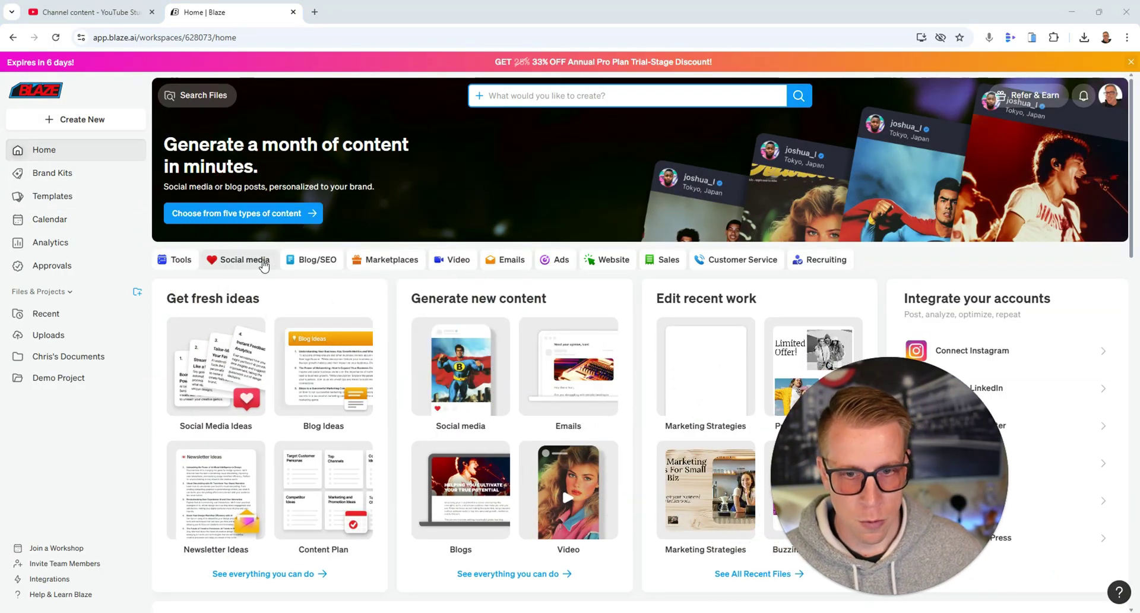
Browse the Marketplaces product-copy platforms and the Emails content options, closing each.
{"action": "left_click", "coordinate": [396, 261]}
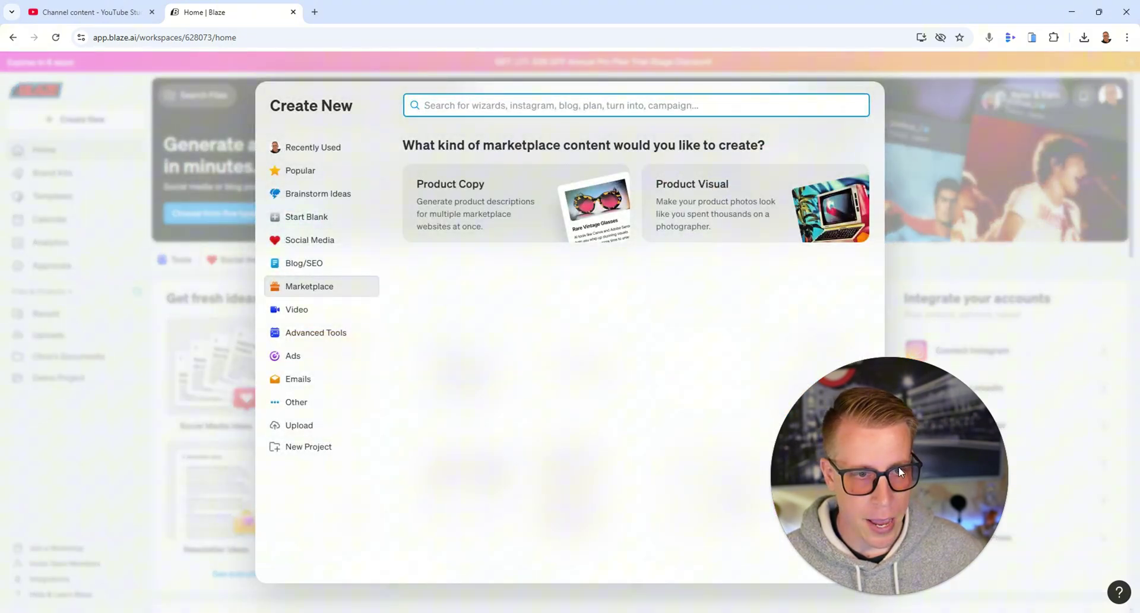
{"action": "left_click", "coordinate": [484, 190]}
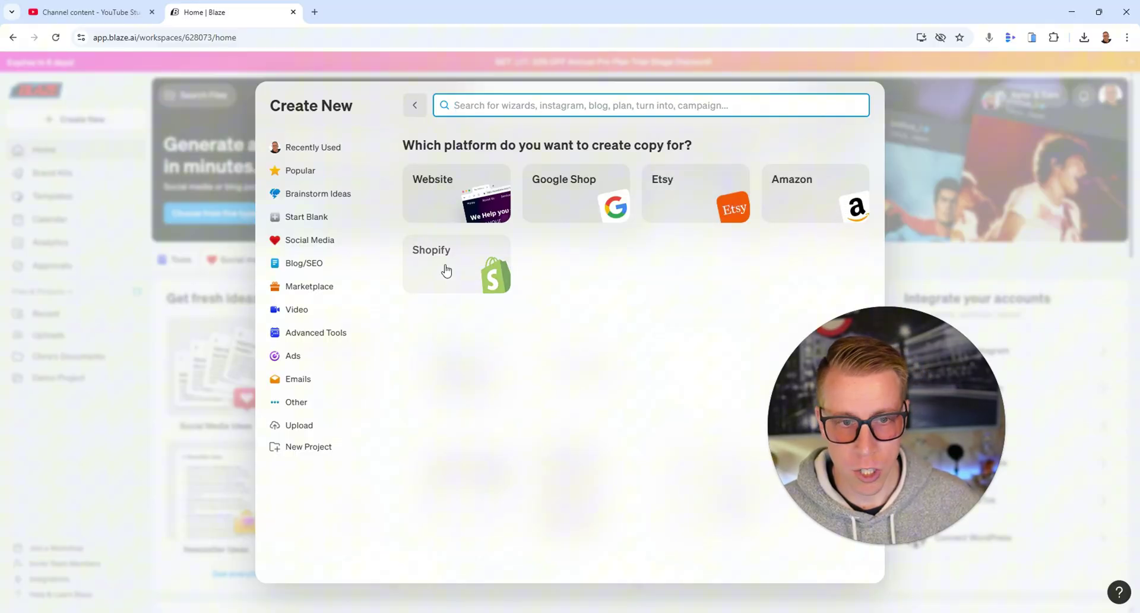
{"action": "left_click", "coordinate": [1014, 268]}
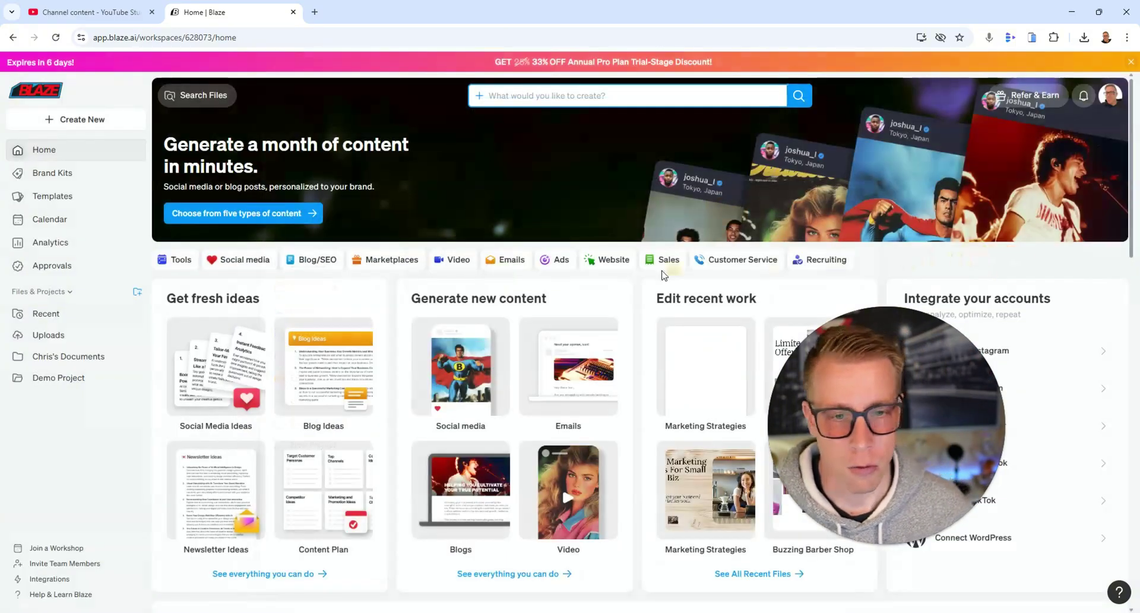
{"action": "left_click", "coordinate": [505, 262]}
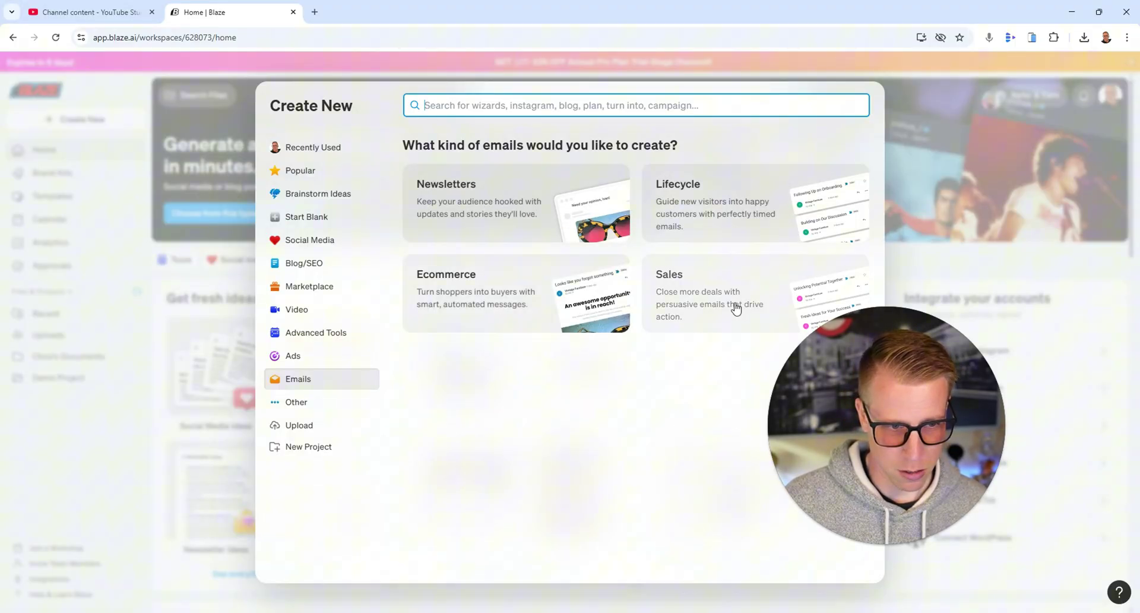
{"action": "left_click", "coordinate": [1023, 346]}
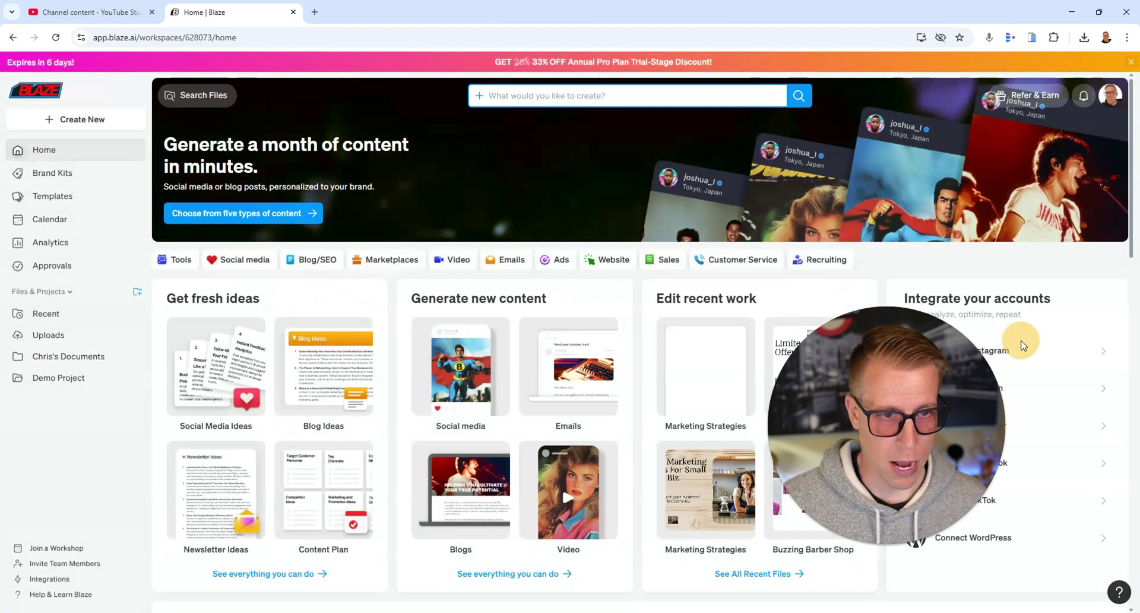
Look over the Website and remaining content choices, then bring up the Ads platforms.
{"action": "left_click", "coordinate": [606, 265]}
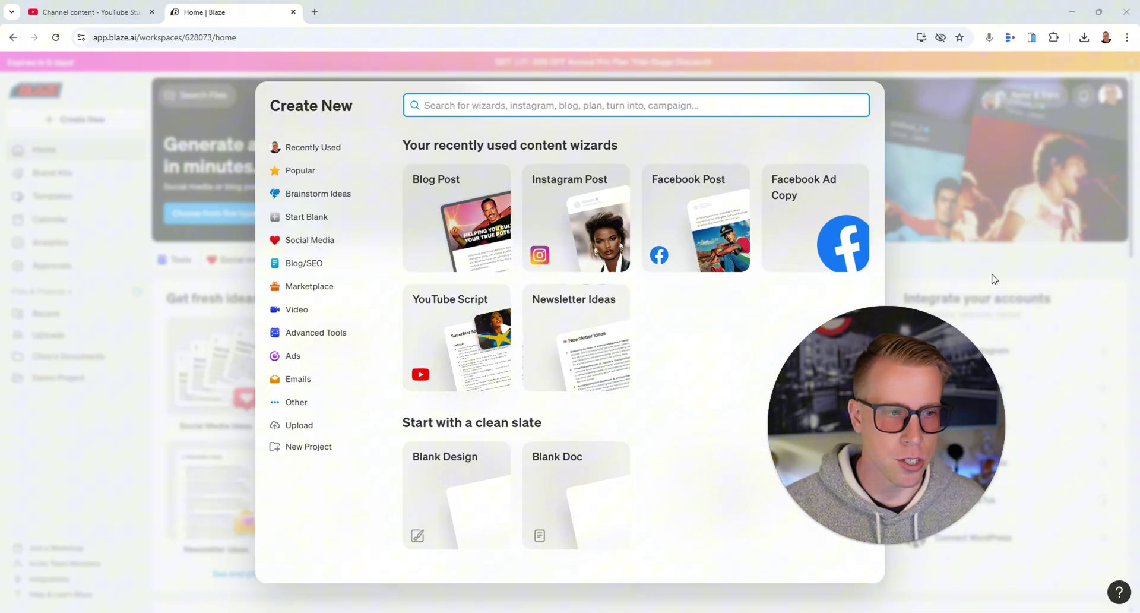
{"action": "left_click", "coordinate": [993, 272]}
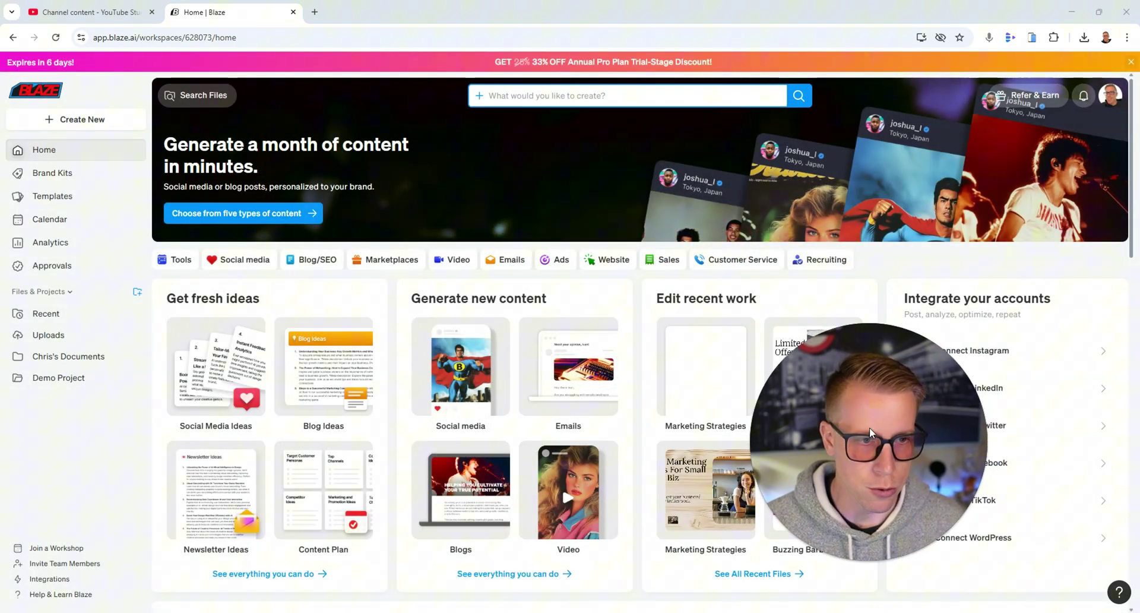
{"action": "left_click", "coordinate": [742, 259]}
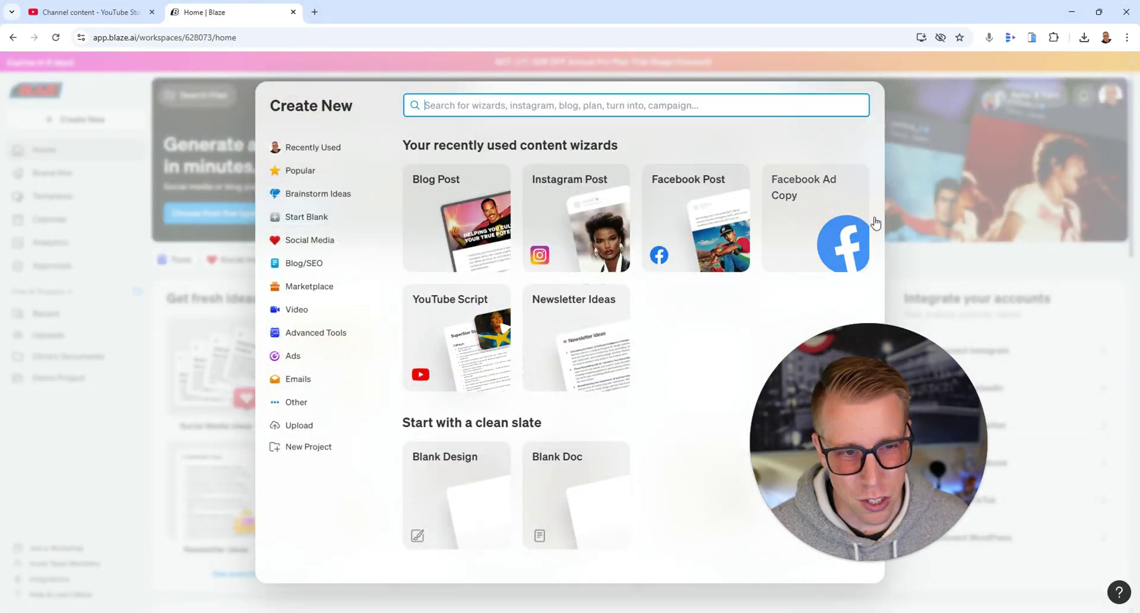
{"action": "left_click", "coordinate": [937, 255]}
{"action": "left_click", "coordinate": [833, 262]}
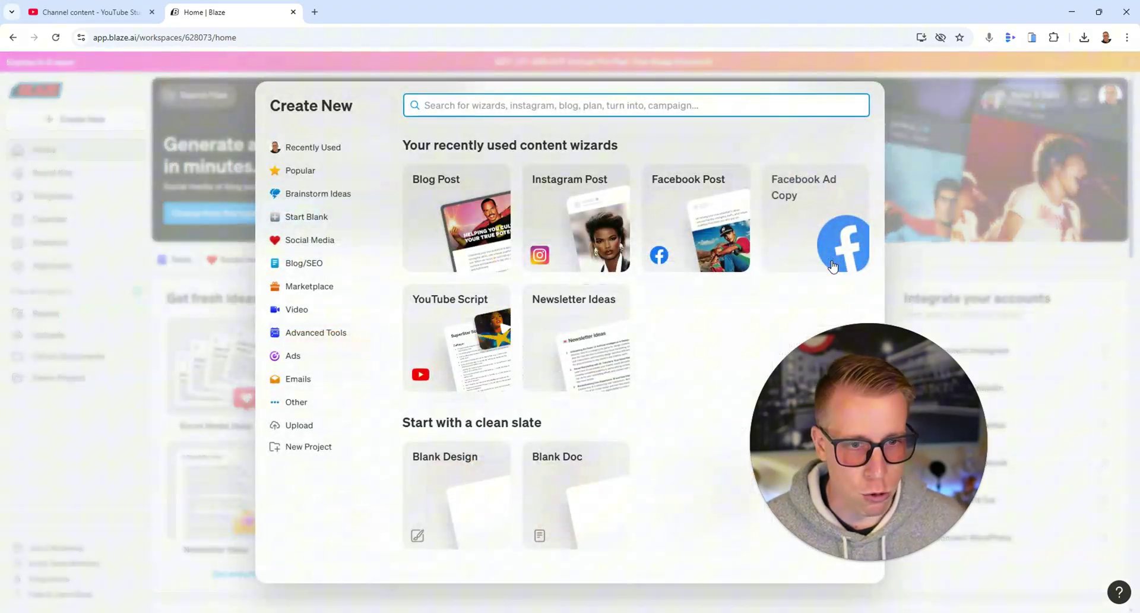
{"action": "left_click", "coordinate": [986, 305]}
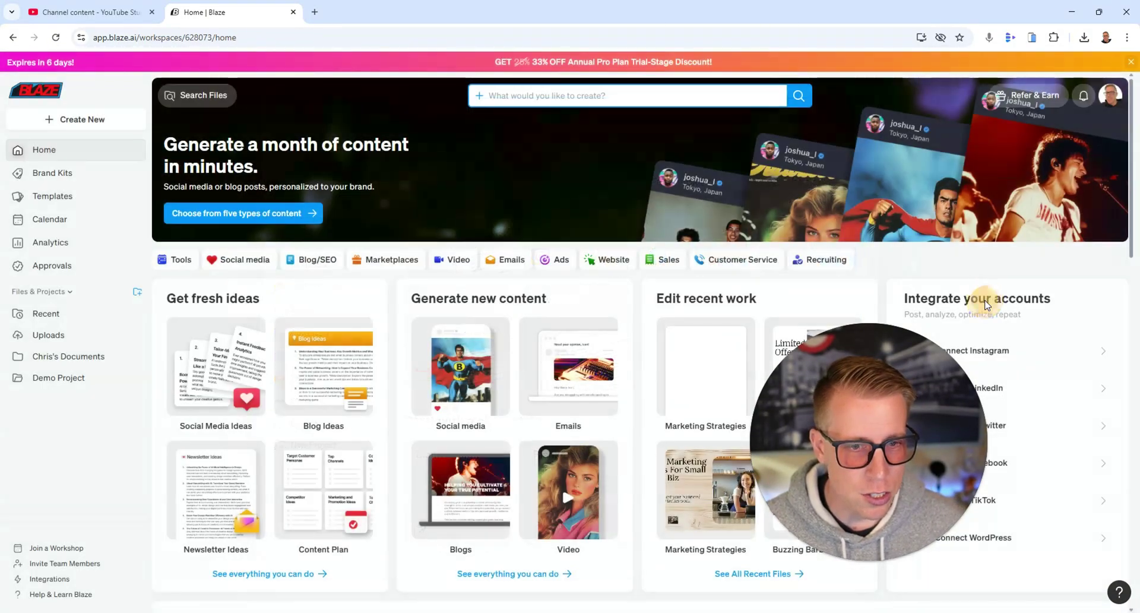
{"action": "left_click", "coordinate": [553, 265]}
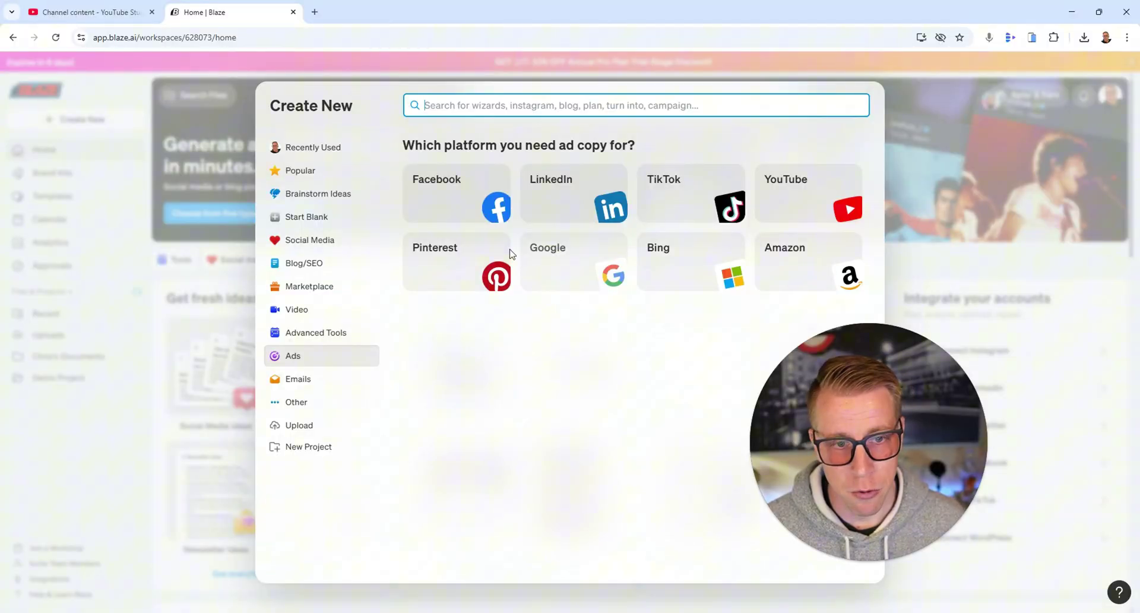
Open the Facebook Ad Copy form and back out without filling it in.
{"action": "left_click", "coordinate": [463, 214]}
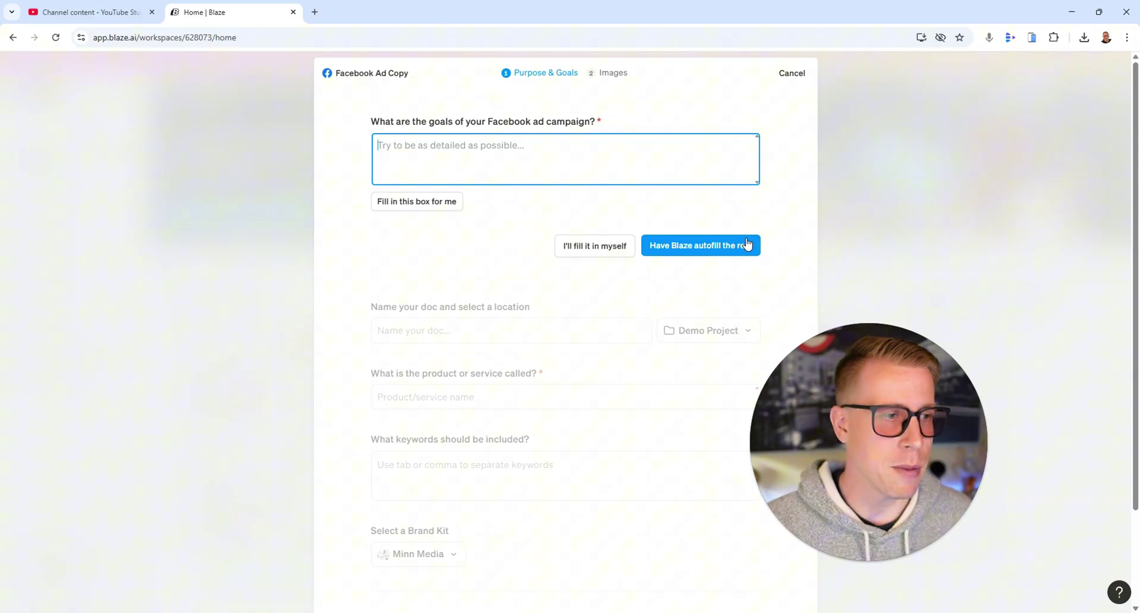
{"action": "left_click", "coordinate": [884, 219]}
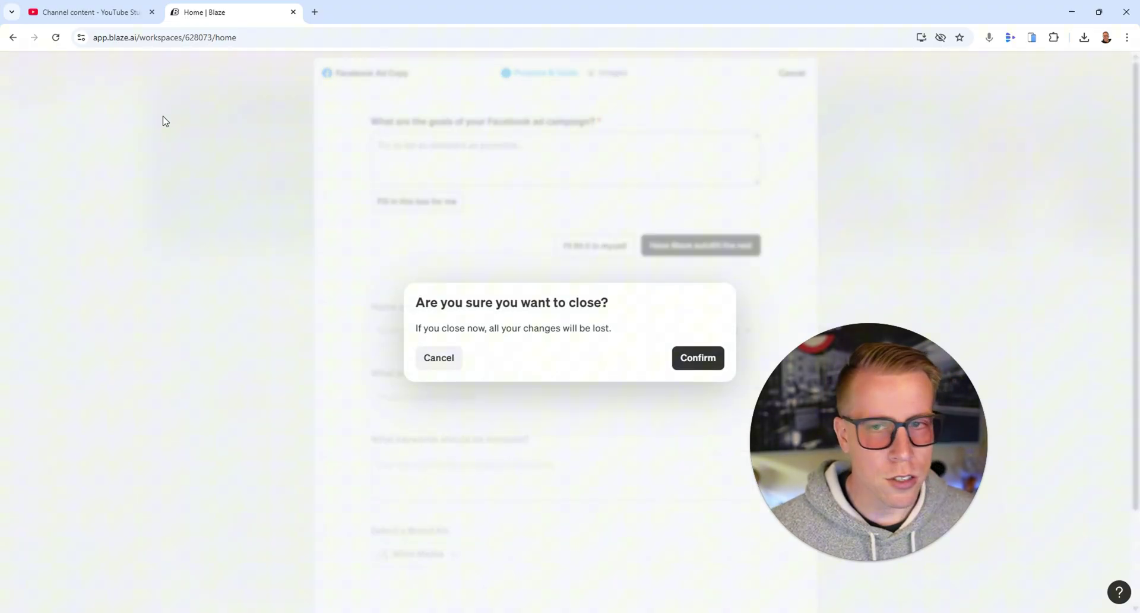
{"action": "left_click", "coordinate": [15, 38]}
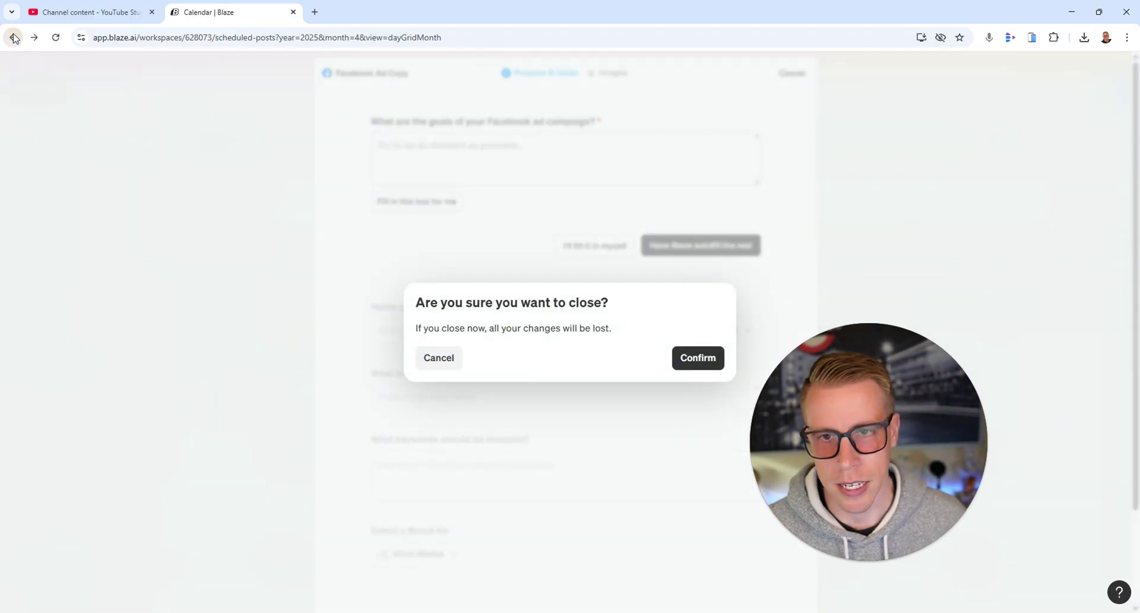
Confirm discarding the empty Facebook ad form, landing on the May 2025 calendar.
{"action": "left_click", "coordinate": [700, 358]}
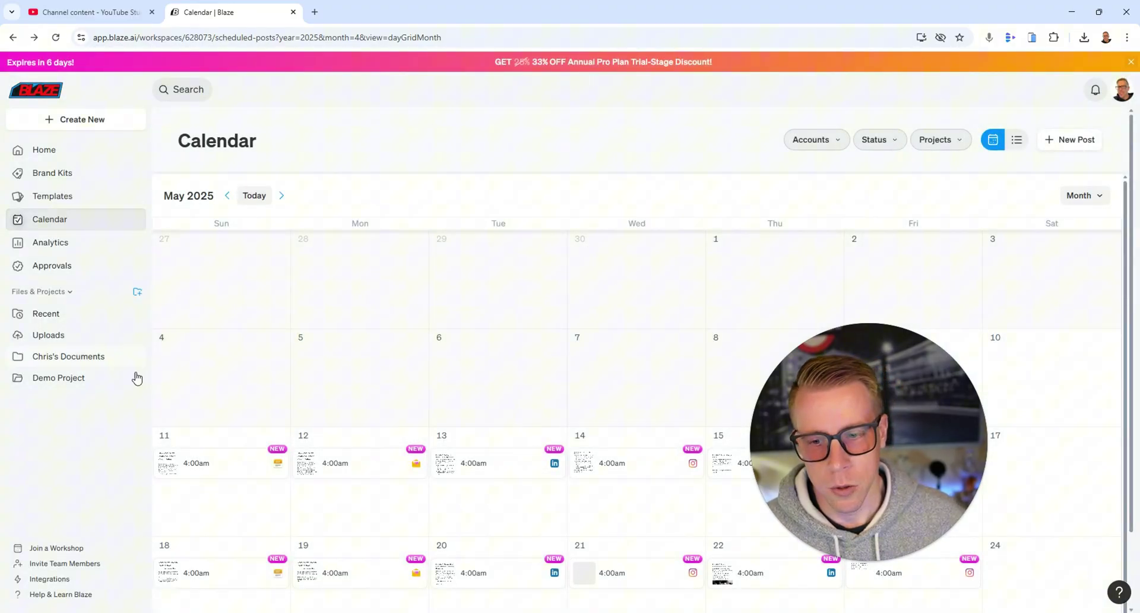
{"action": "left_click_drag", "start_coordinate": [855, 465], "coordinate": [858, 379]}
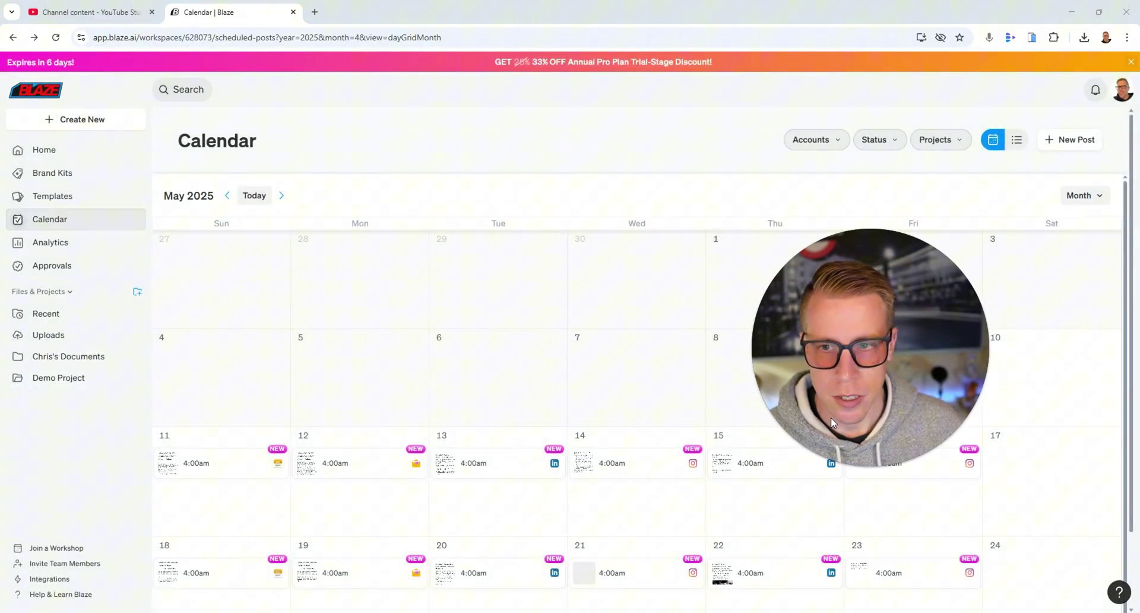